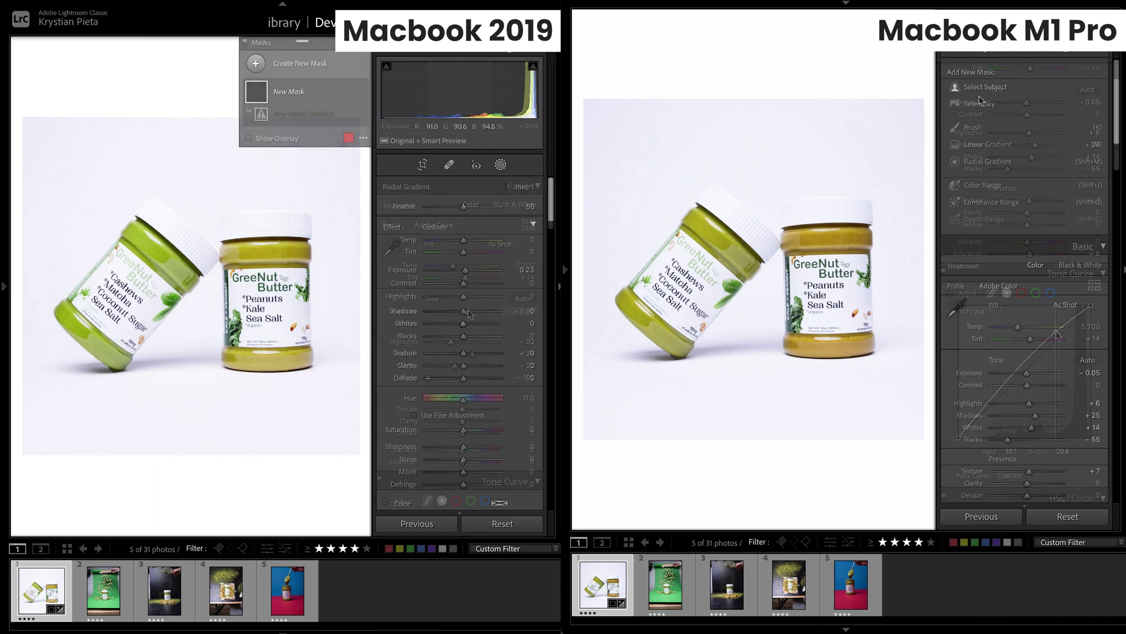
- Add a radial gradient mask over the tilted jar and rotate the existing ellipse to follow the jar's lean
{"action": "left_click", "coordinate": [983, 161]}
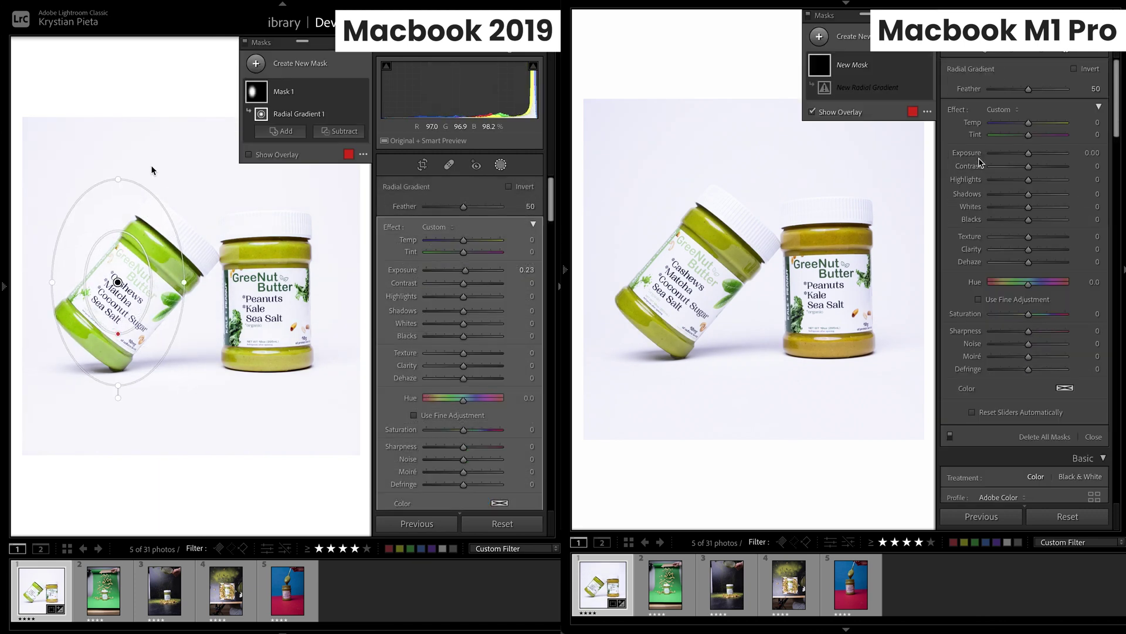
{"action": "left_click_drag", "start_coordinate": [122, 168], "coordinate": [167, 182]}
{"action": "left_click_drag", "start_coordinate": [678, 265], "coordinate": [695, 322]}
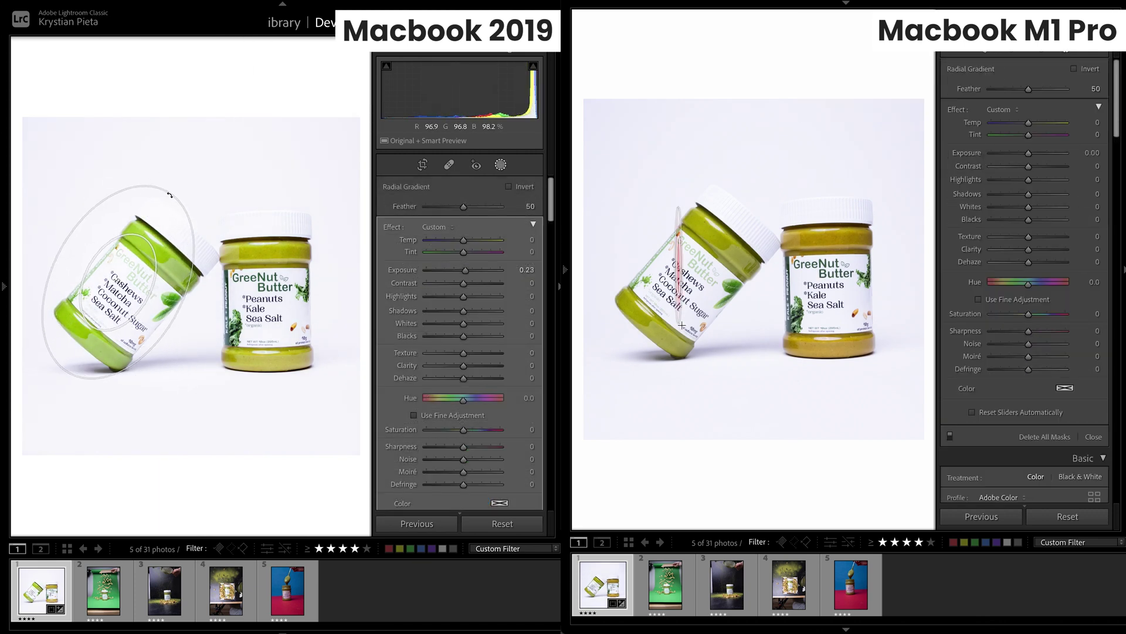
{"action": "left_click_drag", "start_coordinate": [167, 182], "coordinate": [183, 194]}
{"action": "left_click_drag", "start_coordinate": [695, 322], "coordinate": [729, 324]}
{"action": "left_click_drag", "start_coordinate": [117, 287], "coordinate": [132, 293]}
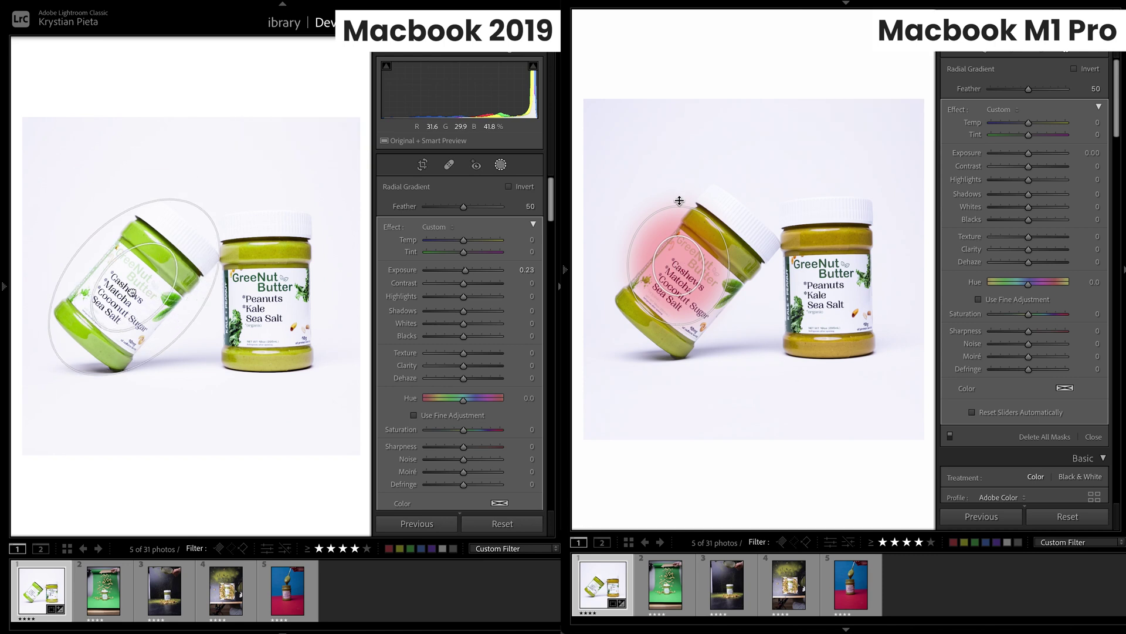
- Angle the new radial gradient along the tilted jar and center both masks on its label
{"action": "left_click_drag", "start_coordinate": [680, 201], "coordinate": [718, 216]}
{"action": "left_click_drag", "start_coordinate": [134, 289], "coordinate": [135, 291]}
{"action": "left_click_drag", "start_coordinate": [678, 265], "coordinate": [679, 265]}
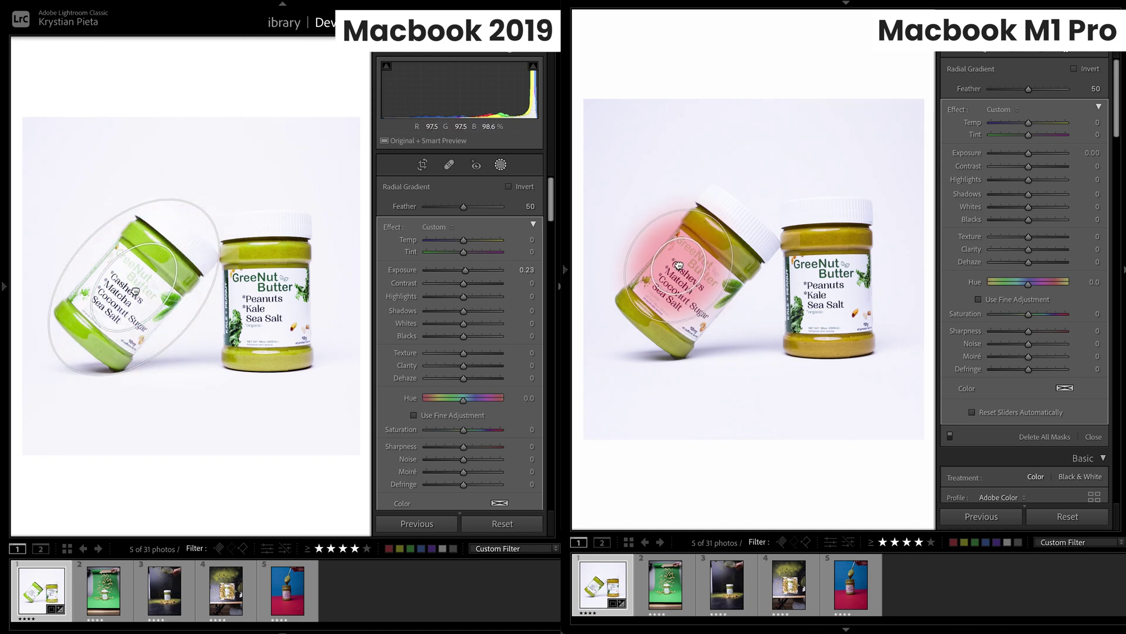
{"action": "left_click_drag", "start_coordinate": [130, 290], "coordinate": [131, 289]}
{"action": "left_click_drag", "start_coordinate": [687, 277], "coordinate": [685, 276]}
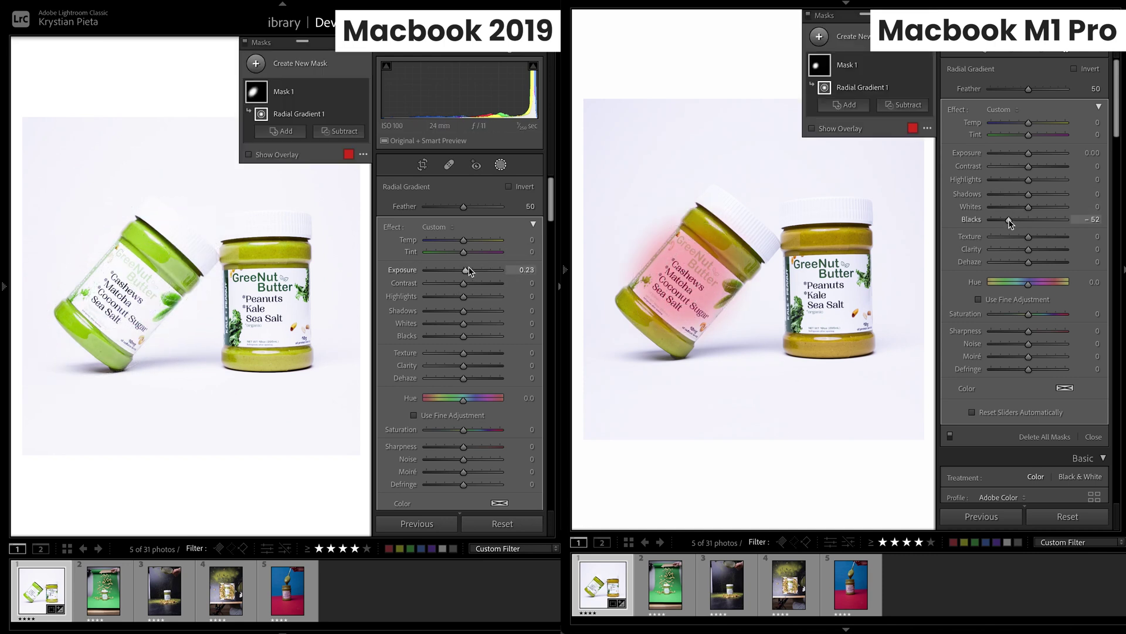
- Delete the radial gradient mask from the tilted jar
{"action": "right_click", "coordinate": [685, 278]}
{"action": "left_click", "coordinate": [709, 241]}
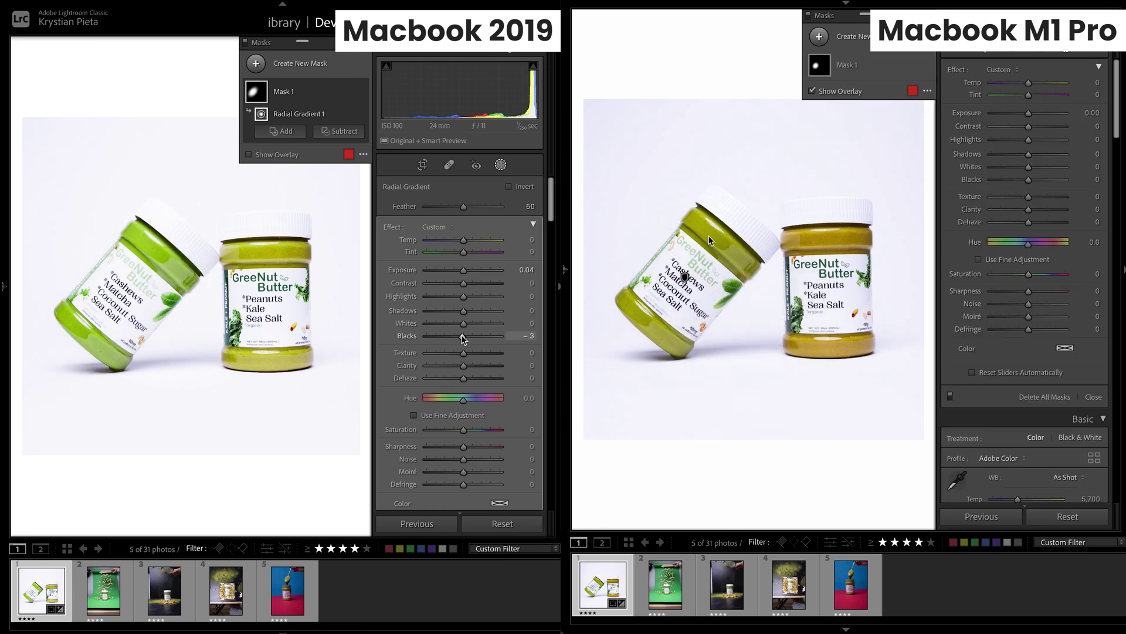
{"action": "key", "text": "Delete"}
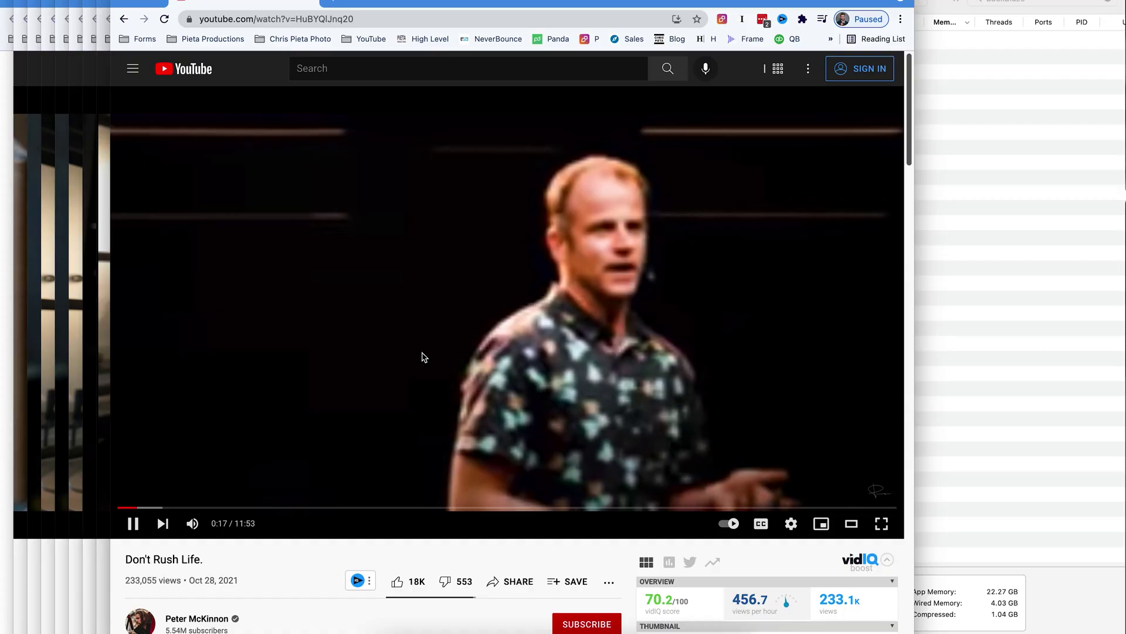
- Switch from the browser videos to Lightroom Classic and browse through the five product photos in the filmstrip
{"action": "key", "text": "ctrl+Up"}
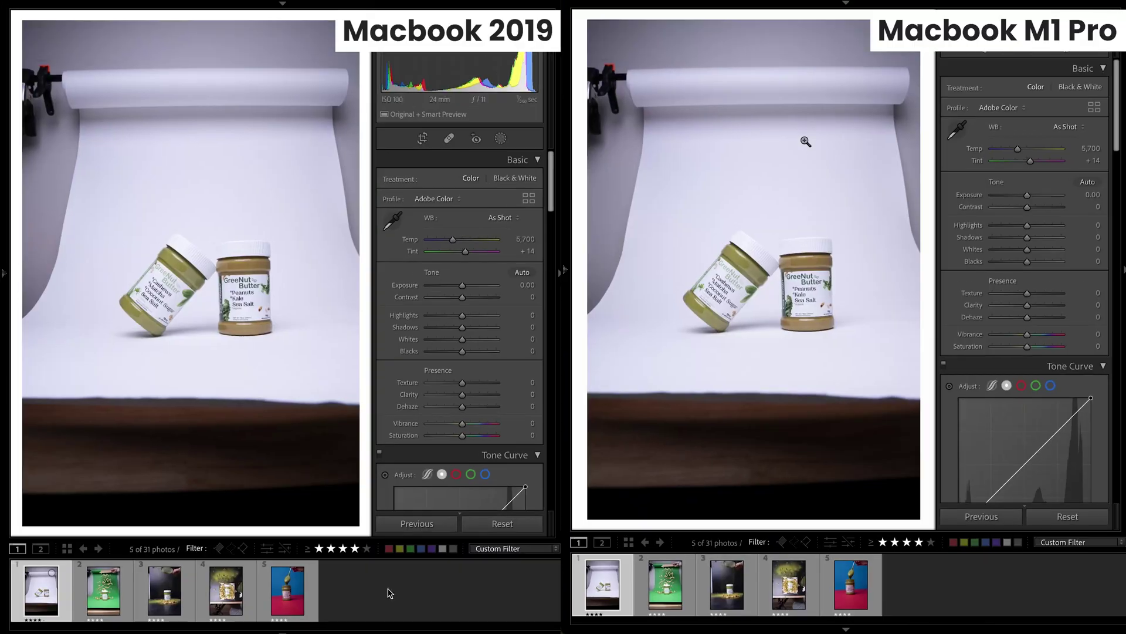
{"action": "left_click", "coordinate": [390, 593]}
{"action": "left_click", "coordinate": [33, 590]}
{"action": "key", "text": "Right"}
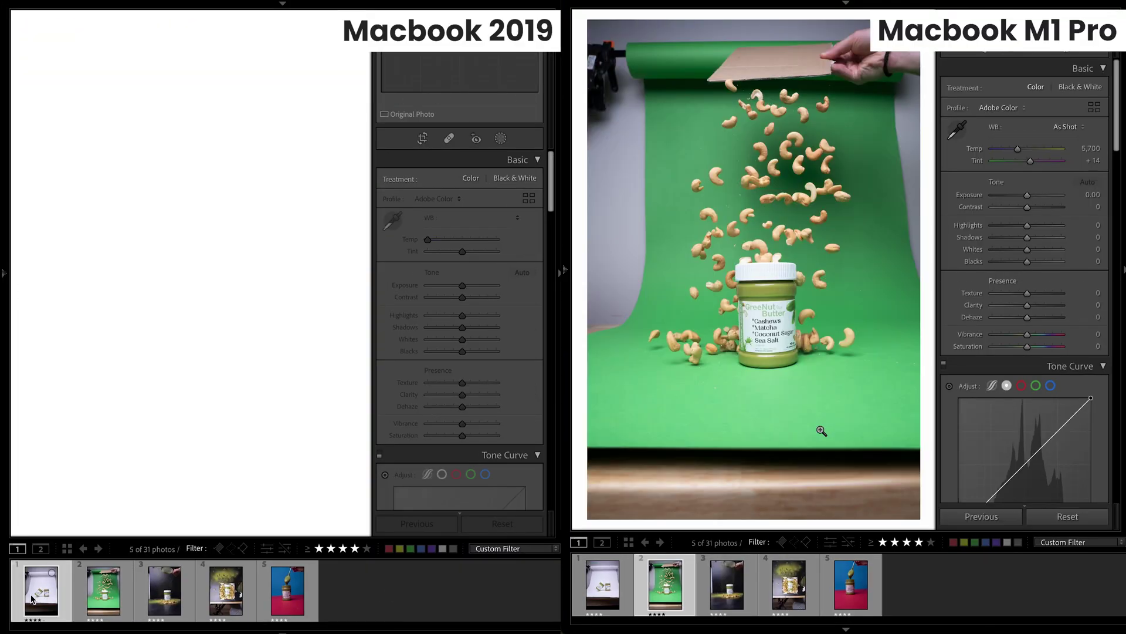
{"action": "key", "text": "Right"}
{"action": "key", "text": "Right"}
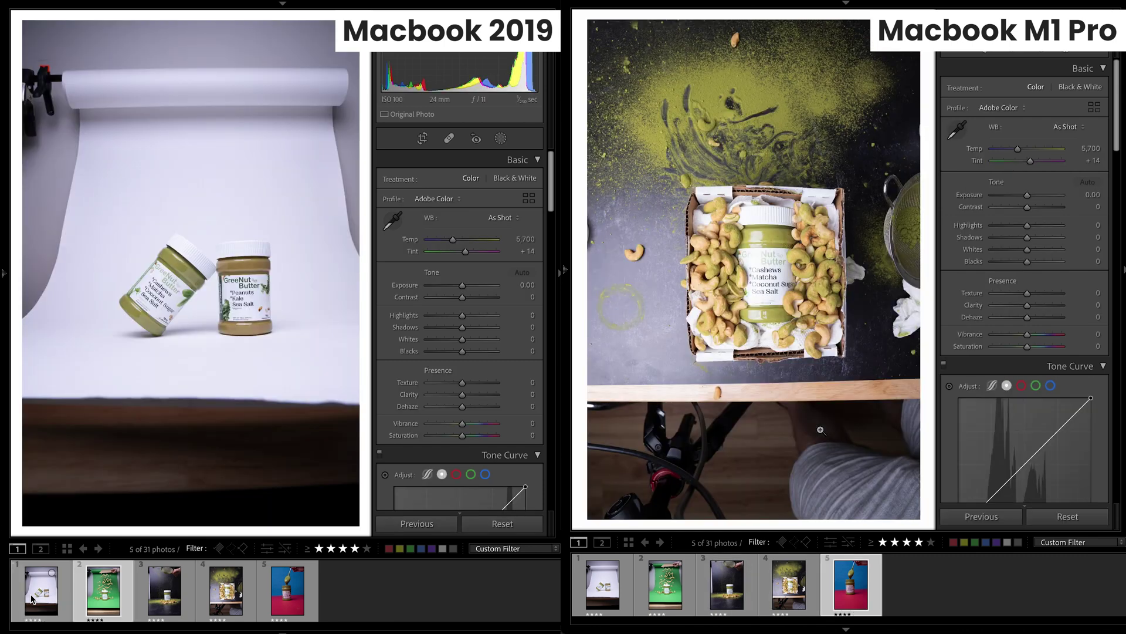
{"action": "key", "text": "Left"}
{"action": "key", "text": "Left"}
{"action": "key", "text": "Left"}
{"action": "key", "text": "Right"}
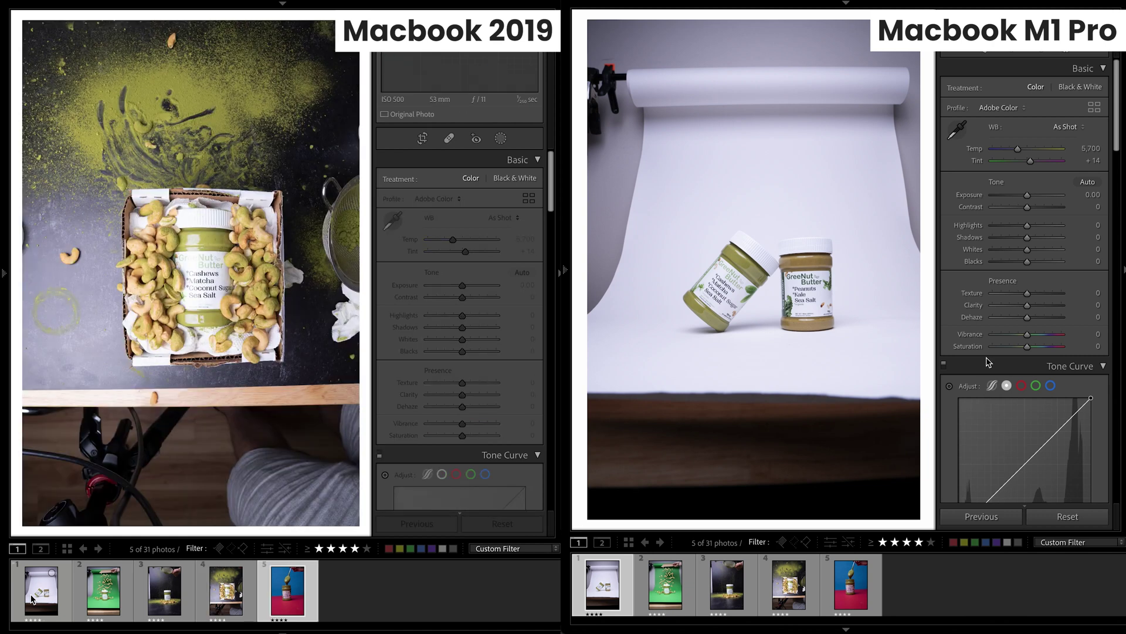
- Set the white-backdrop two-jar photo's Exposure to +0.15, Highlights to −2, Shadows to +29, Whites to −6 and Blacks to −32
{"action": "left_click_drag", "start_coordinate": [1010, 262], "coordinate": [1017, 264]}
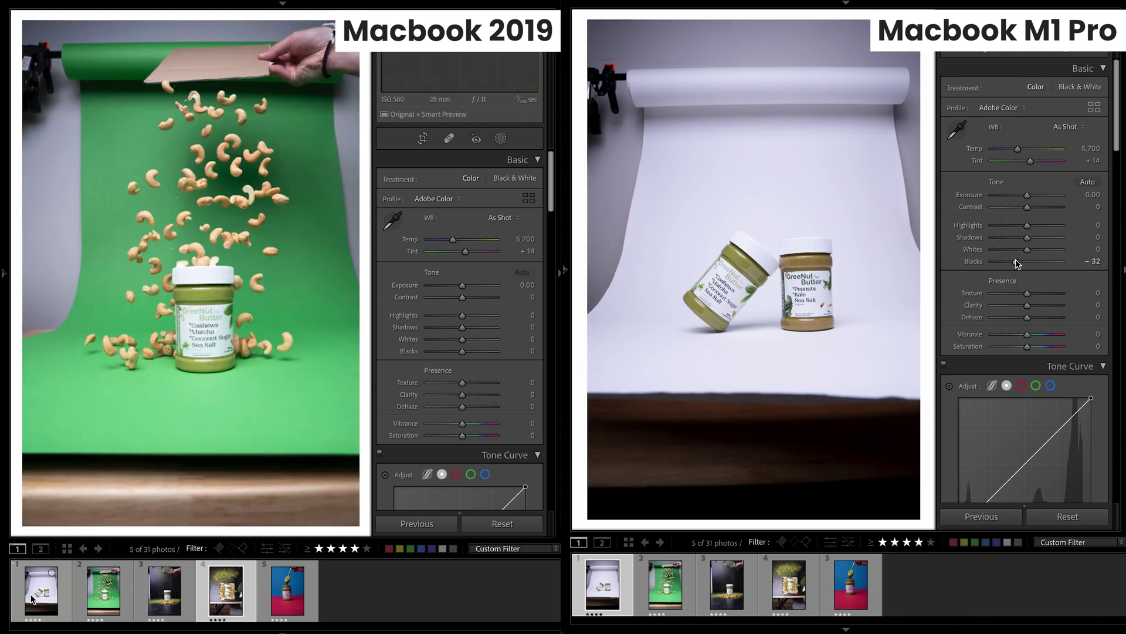
{"action": "left_click", "coordinate": [33, 598]}
{"action": "left_click_drag", "start_coordinate": [1027, 195], "coordinate": [1026, 228]}
- Start cropping the two-jar photo in both windows with a 1 x 1 aspect ratio
{"action": "key", "text": "r"}
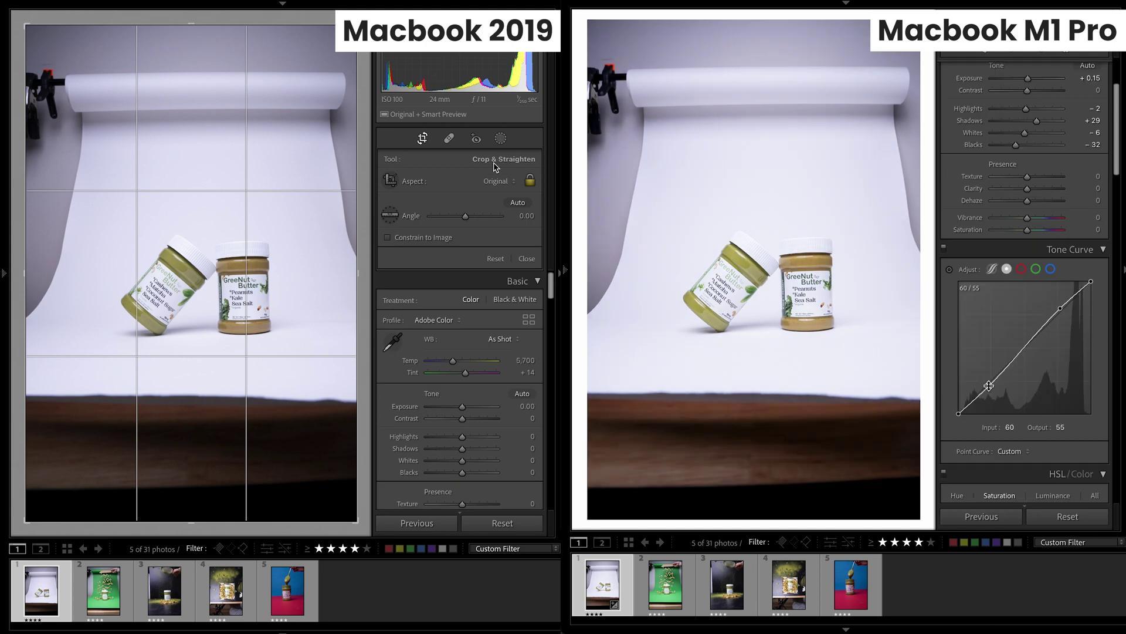
{"action": "left_click", "coordinate": [495, 180]}
{"action": "key", "text": "r"}
{"action": "left_click", "coordinate": [1073, 91]}
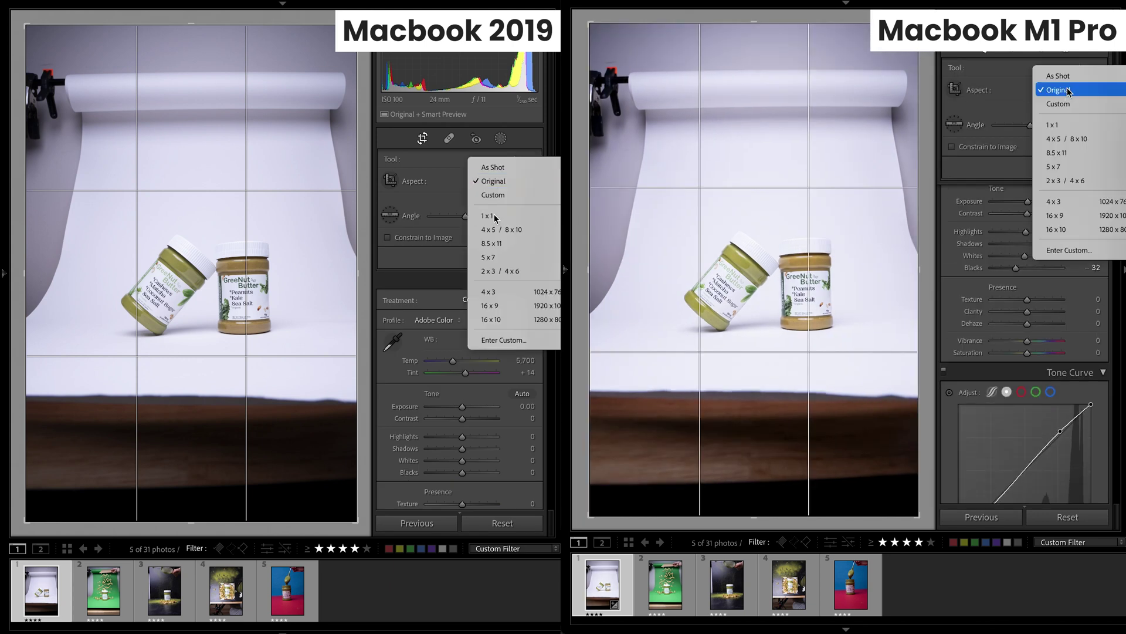
{"action": "left_click", "coordinate": [494, 216]}
{"action": "left_click", "coordinate": [1050, 139]}
- Shrink the square crop frames around the two jars, excluding the table edge and backdrop roll
{"action": "left_click_drag", "start_coordinate": [206, 438], "coordinate": [207, 398]}
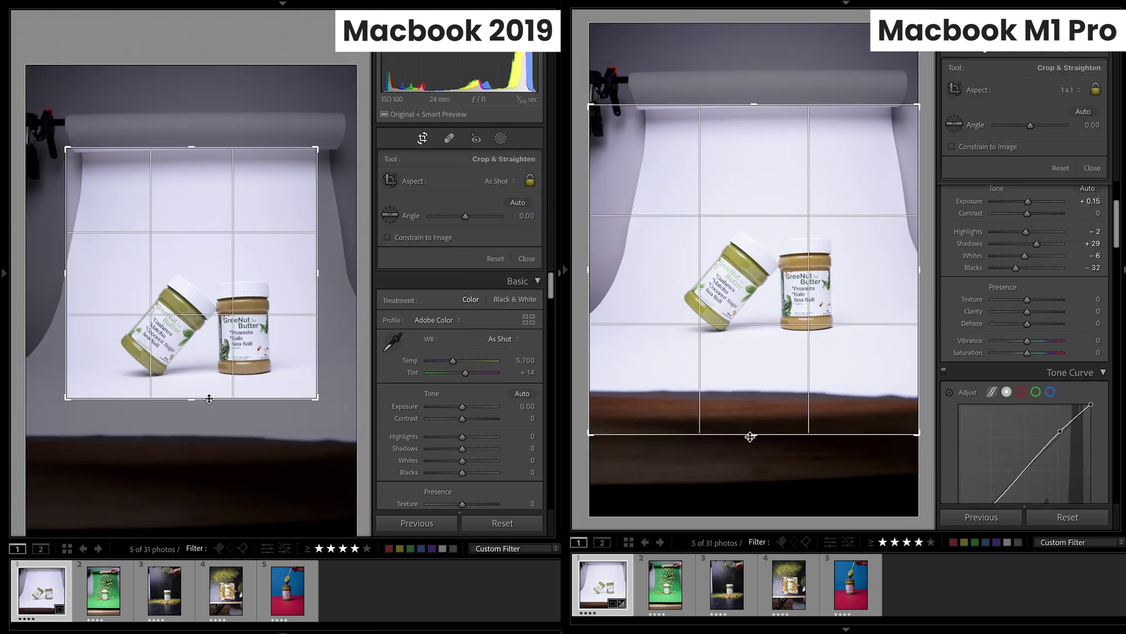
{"action": "left_click_drag", "start_coordinate": [750, 434], "coordinate": [752, 400]}
{"action": "left_click_drag", "start_coordinate": [221, 358], "coordinate": [221, 311]}
{"action": "left_click_drag", "start_coordinate": [190, 156], "coordinate": [192, 170]}
{"action": "left_click_drag", "start_coordinate": [765, 148], "coordinate": [765, 173]}
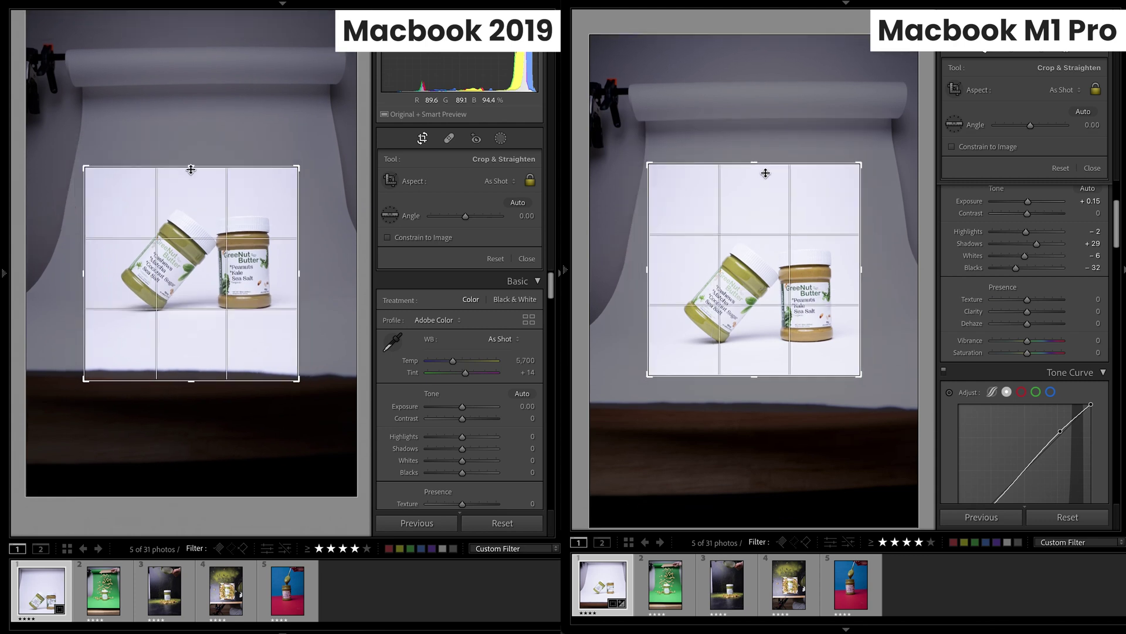
{"action": "left_click_drag", "start_coordinate": [191, 171], "coordinate": [191, 182]}
{"action": "left_click_drag", "start_coordinate": [765, 174], "coordinate": [766, 184]}
- Reposition the two jars within the square crop frames and apply both crops
{"action": "left_click_drag", "start_coordinate": [201, 246], "coordinate": [200, 269]}
{"action": "left_click_drag", "start_coordinate": [755, 218], "coordinate": [755, 191]}
{"action": "left_click_drag", "start_coordinate": [200, 268], "coordinate": [190, 270]}
{"action": "left_click_drag", "start_coordinate": [754, 191], "coordinate": [752, 206]}
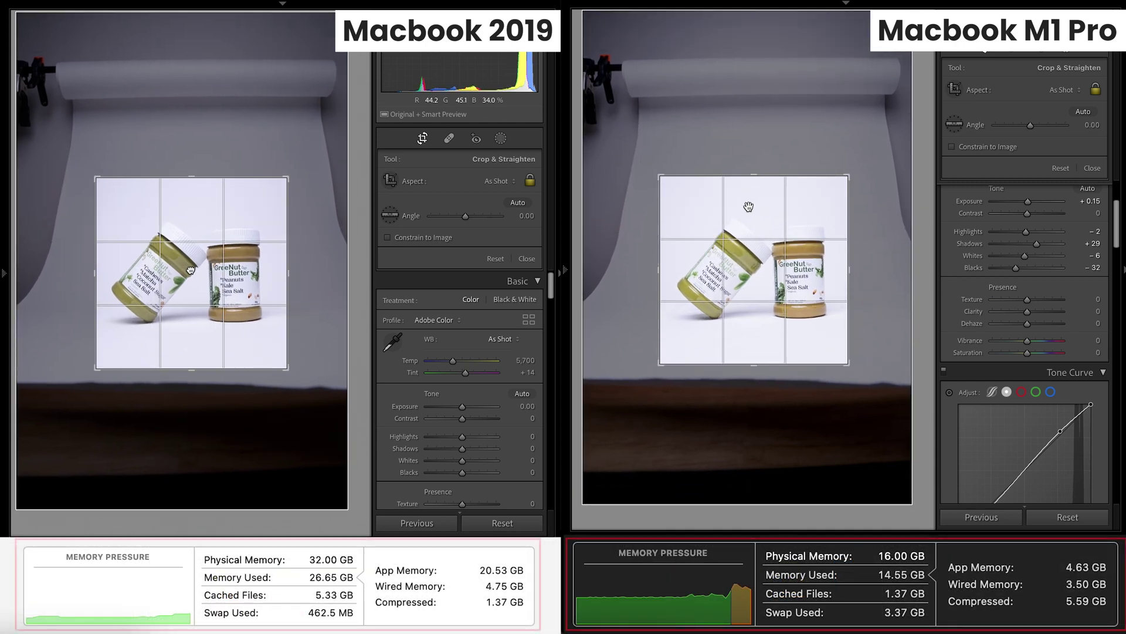
{"action": "key", "text": "Return"}
{"action": "key", "text": "Return"}
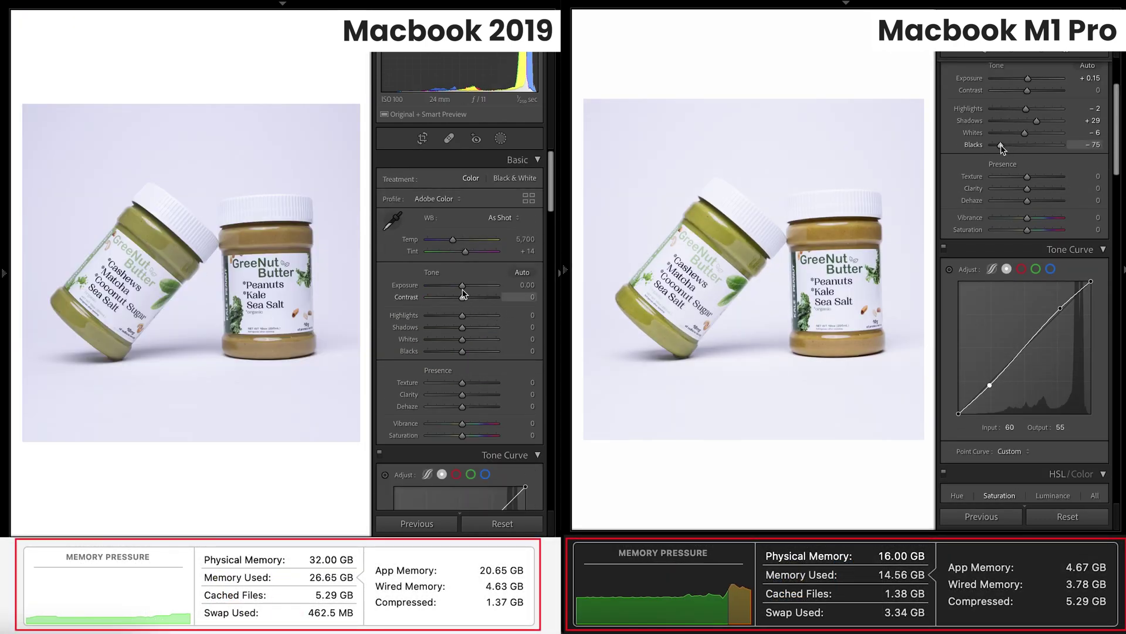
- Lower the Blacks of the cropped two-jar photo on the Macbook 2019
{"action": "scroll", "coordinate": [1039, 282], "scroll_direction": "down", "scroll_amount": 10}
{"action": "left_click_drag", "start_coordinate": [462, 351], "coordinate": [423, 350]}
{"action": "scroll", "coordinate": [1041, 284], "scroll_direction": "down", "scroll_amount": 2}
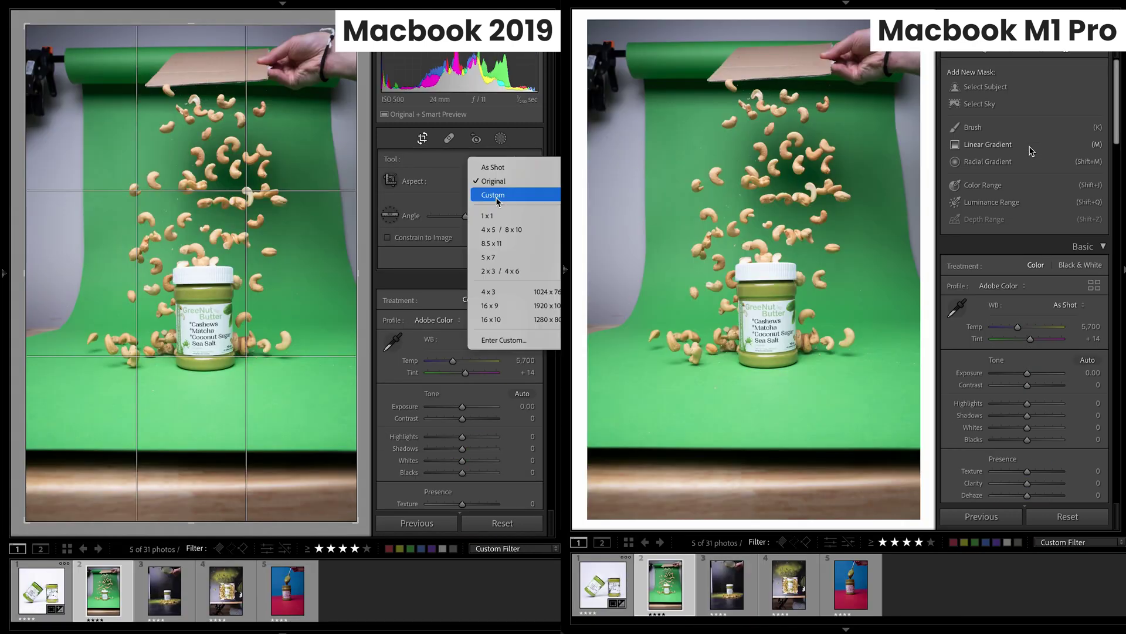
- Set the crop aspect ratio of the green falling-cashews photo to 1 x 1 in both windows
{"action": "left_click", "coordinate": [1069, 106]}
{"action": "left_click", "coordinate": [487, 216]}
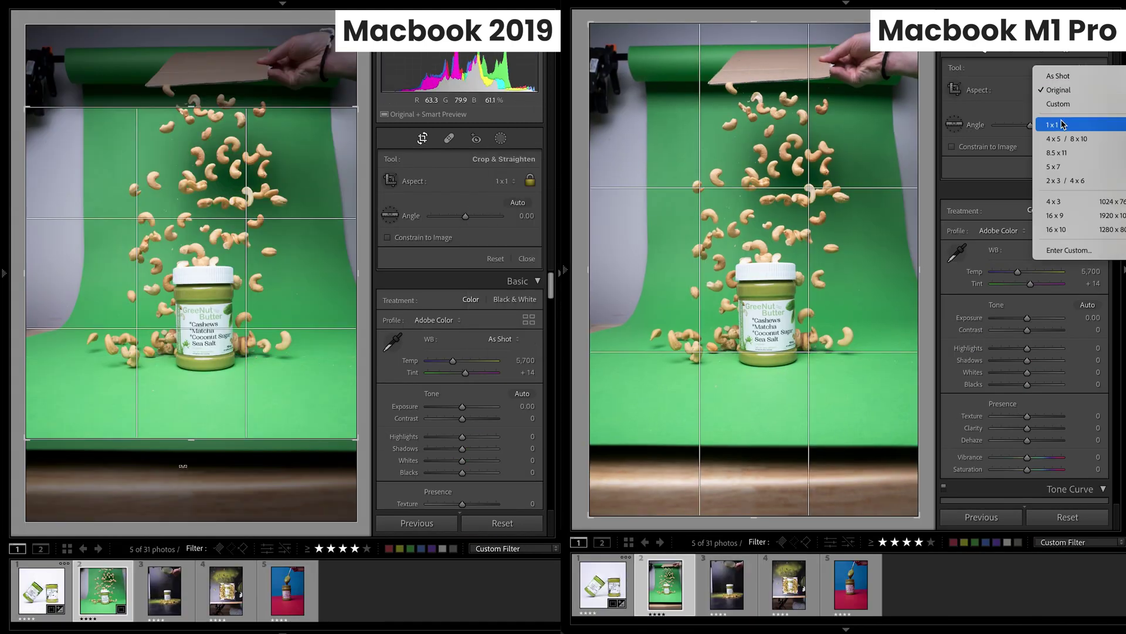
{"action": "left_click", "coordinate": [1063, 124]}
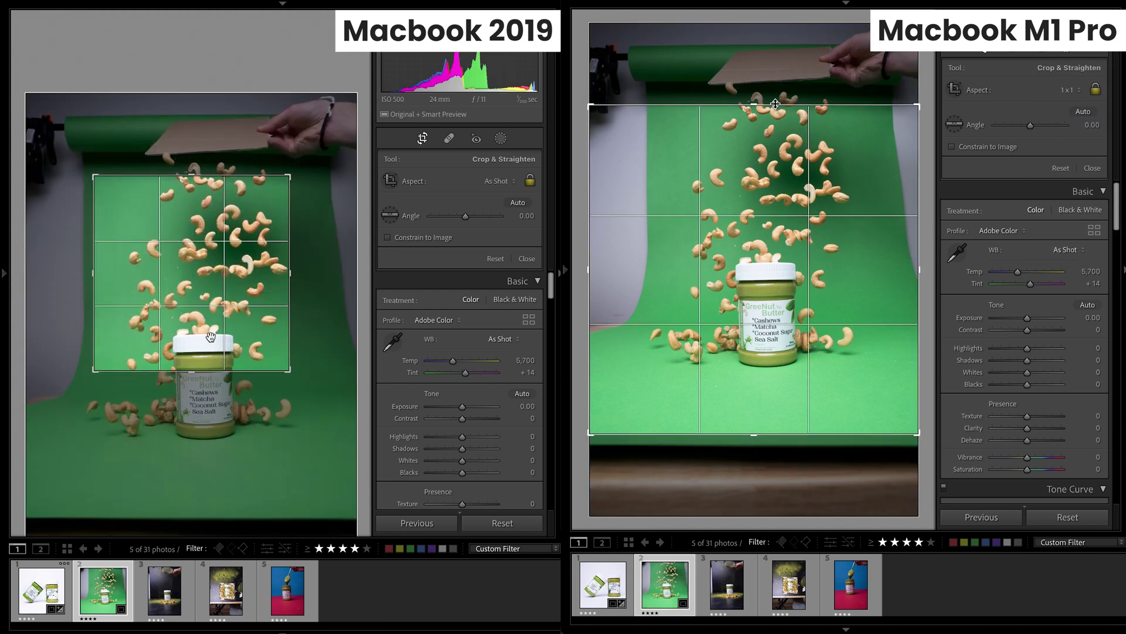
- Tighten the square crops around the jar with cashews, rotate the Macbook 2019 crop to 0.69, and apply the crops
{"action": "left_click_drag", "start_coordinate": [211, 337], "coordinate": [205, 269]}
{"action": "left_click_drag", "start_coordinate": [775, 104], "coordinate": [774, 183]}
{"action": "left_click_drag", "start_coordinate": [205, 268], "coordinate": [198, 246]}
{"action": "left_click_drag", "start_coordinate": [775, 183], "coordinate": [755, 246]}
{"action": "left_click_drag", "start_coordinate": [206, 117], "coordinate": [208, 117]}
{"action": "left_click_drag", "start_coordinate": [206, 275], "coordinate": [206, 264]}
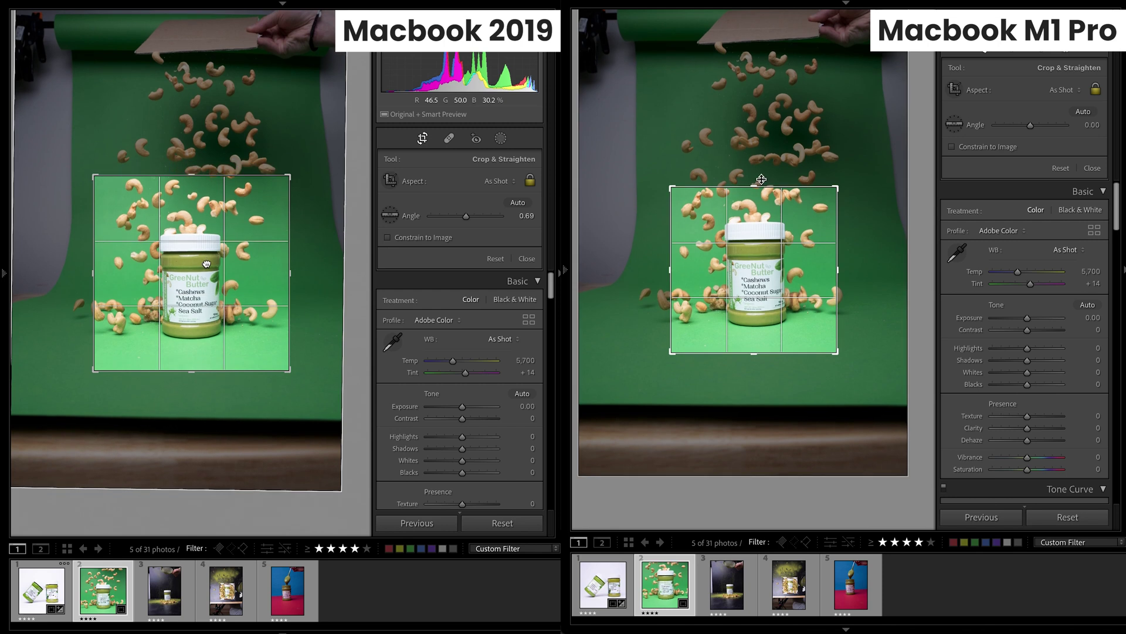
{"action": "key", "text": "Return"}
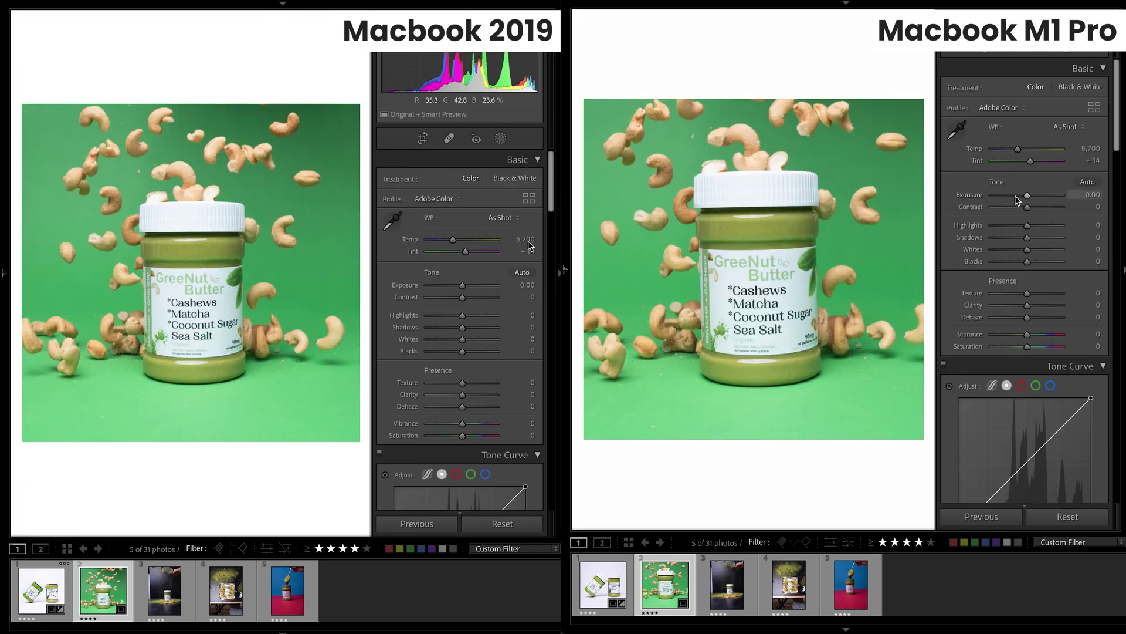
- Tone the green-backdrop photo: Exposure +0.20 and Highlights −12 on the Macbook 2019; Exposure −0.05, Highlights +19, Blacks −61 and raised Shadows on the M1 Pro
{"action": "left_click_drag", "start_coordinate": [1015, 195], "coordinate": [1026, 196]}
{"action": "left_click_drag", "start_coordinate": [461, 286], "coordinate": [459, 286]}
{"action": "left_click_drag", "start_coordinate": [1023, 226], "coordinate": [1014, 225]}
{"action": "left_click_drag", "start_coordinate": [460, 290], "coordinate": [464, 285]}
{"action": "left_click_drag", "start_coordinate": [1015, 229], "coordinate": [1013, 265]}
{"action": "left_click_drag", "start_coordinate": [457, 319], "coordinate": [454, 318]}
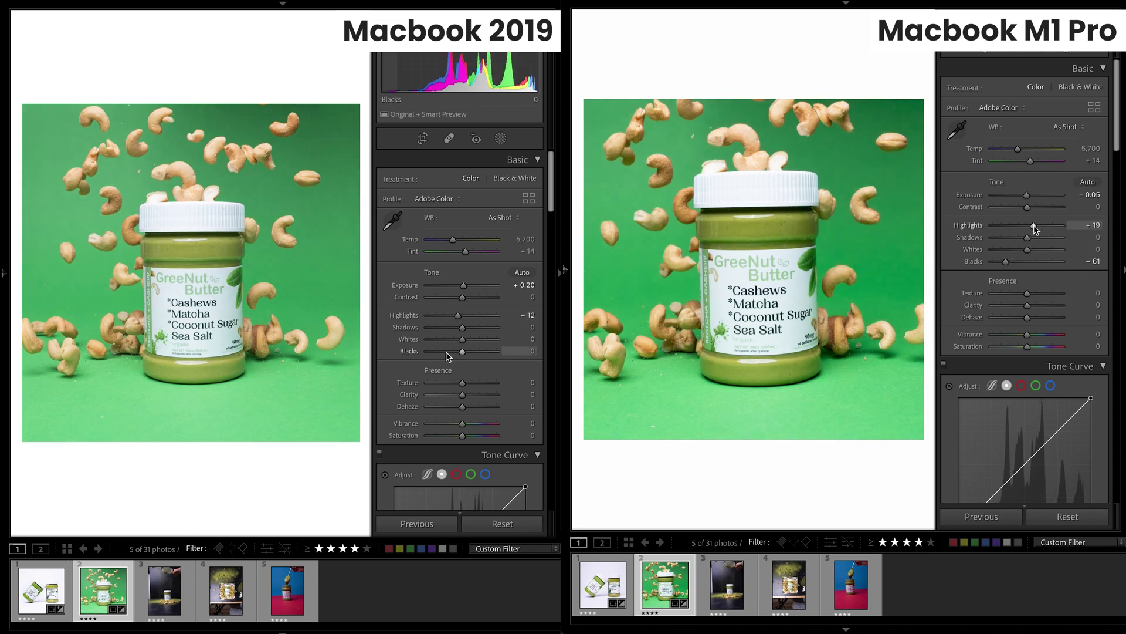
{"action": "left_click_drag", "start_coordinate": [1026, 237], "coordinate": [1030, 237]}
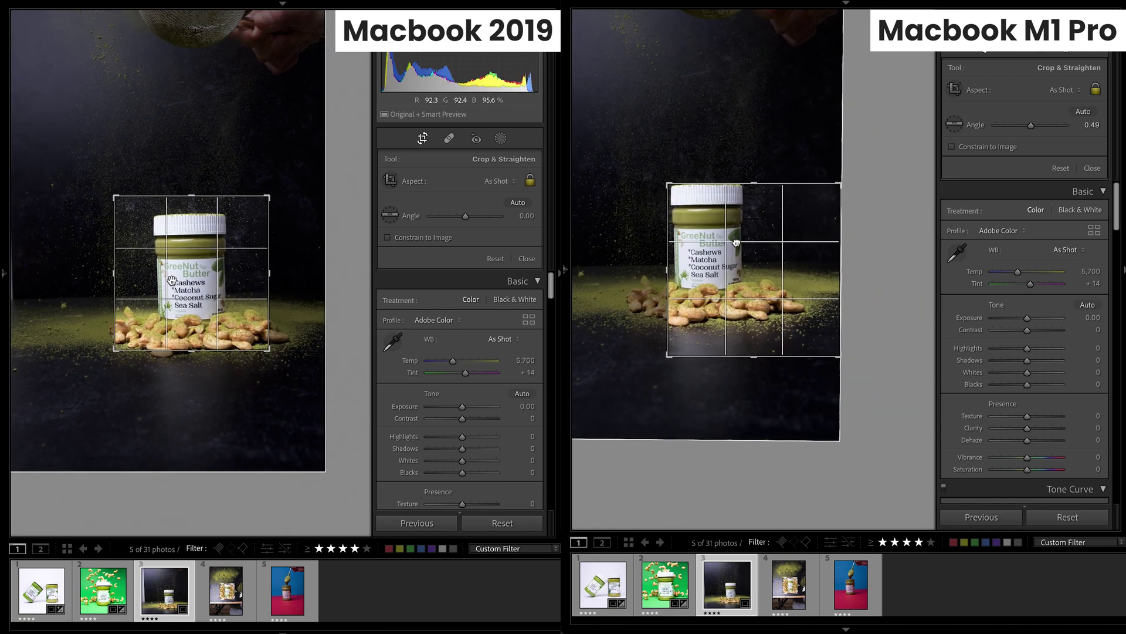
- Center the M1 Pro crop on the dark-backdrop jar and apply it, and straighten the Macbook 2019 crop to 0.53
{"action": "left_click_drag", "start_coordinate": [736, 242], "coordinate": [775, 269]}
{"action": "left_click_drag", "start_coordinate": [171, 181], "coordinate": [173, 181]}
{"action": "left_click_drag", "start_coordinate": [776, 270], "coordinate": [783, 268]}
{"action": "left_click_drag", "start_coordinate": [173, 182], "coordinate": [176, 181]}
{"action": "key", "text": "Return"}
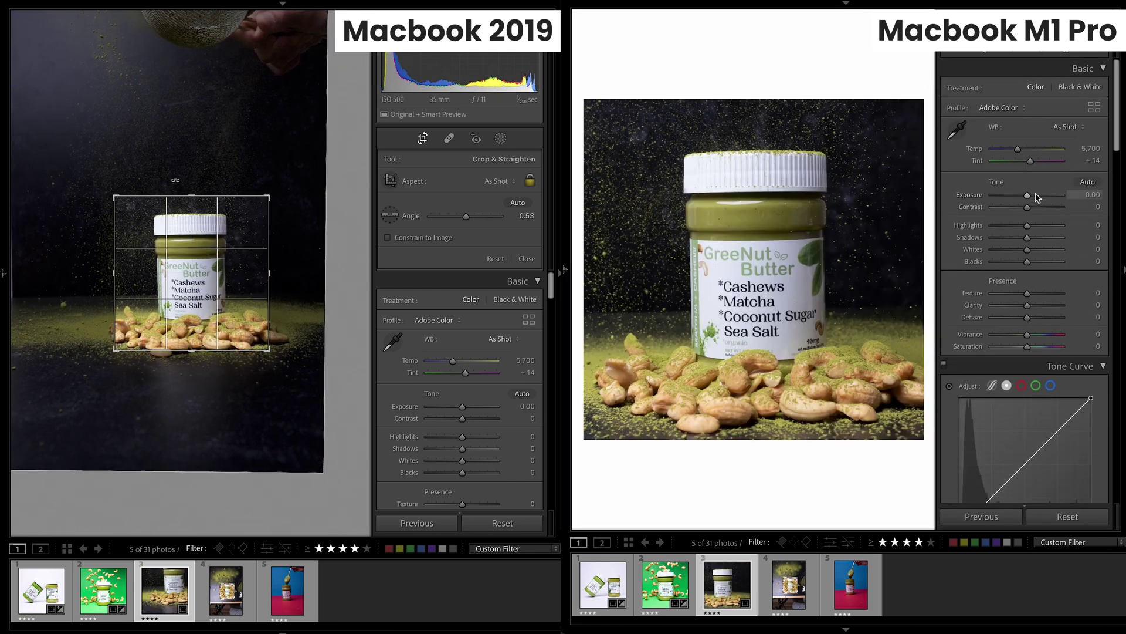
- Set the dark-backdrop photo's Exposure to +0.25 on the M1 Pro and apply the Macbook 2019 crop
{"action": "left_click_drag", "start_coordinate": [1027, 195], "coordinate": [1031, 195]}
{"action": "key", "text": "r"}
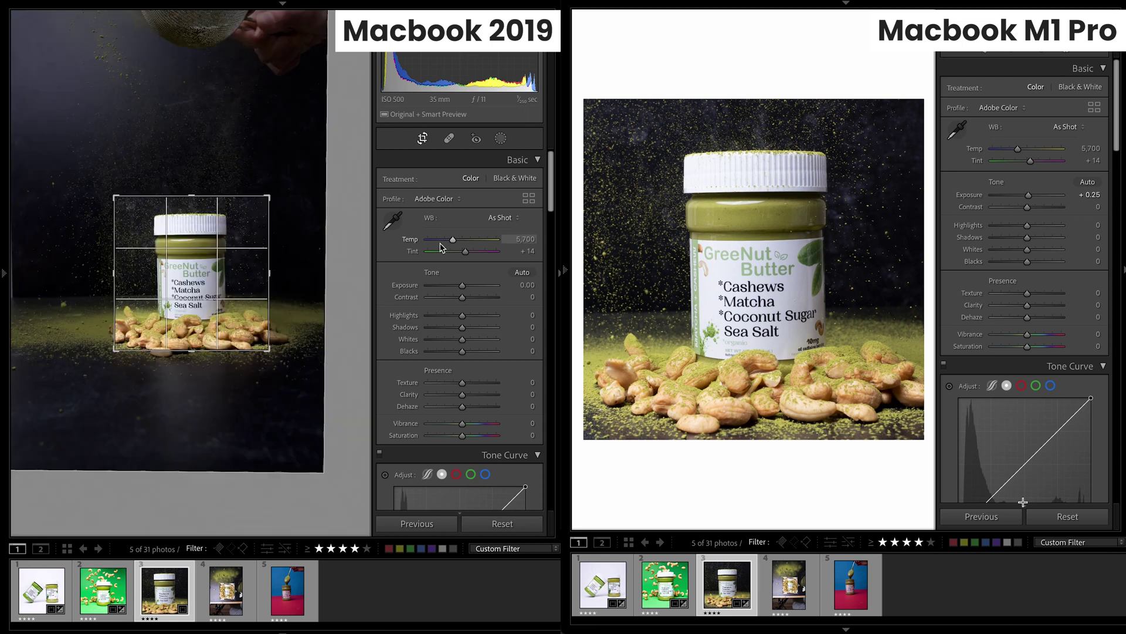
{"action": "key", "text": "Return"}
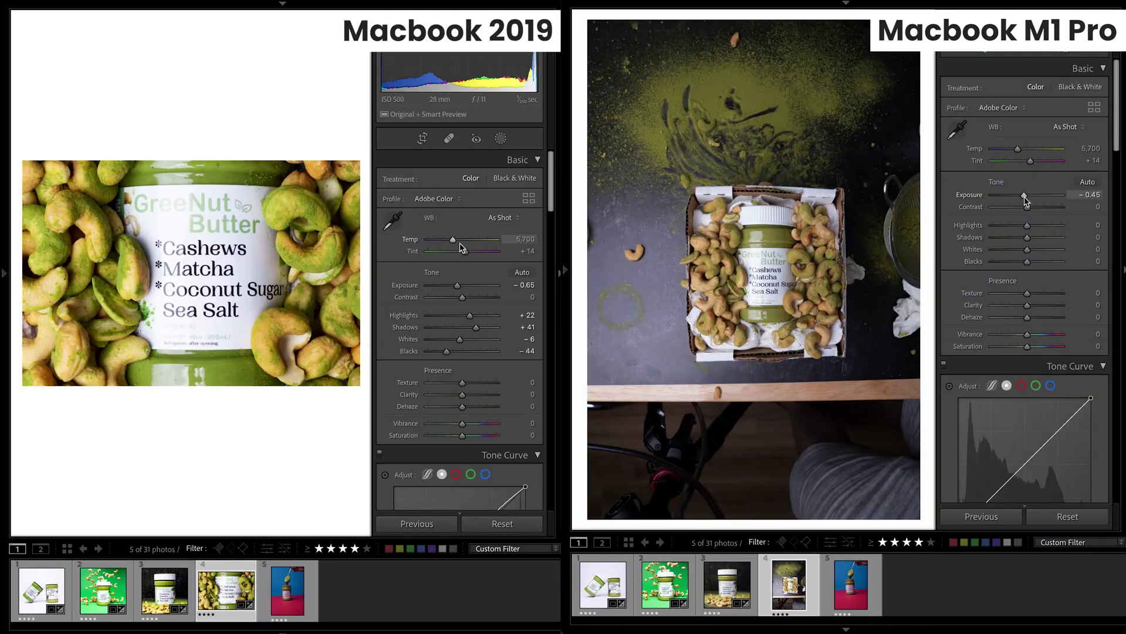
- Set the cashew box photo's Exposure to +0.15 and Highlights to +8 on the M1 Pro, and start its landscape crop
{"action": "left_click_drag", "start_coordinate": [1025, 200], "coordinate": [1028, 229]}
{"action": "key", "text": "Right"}
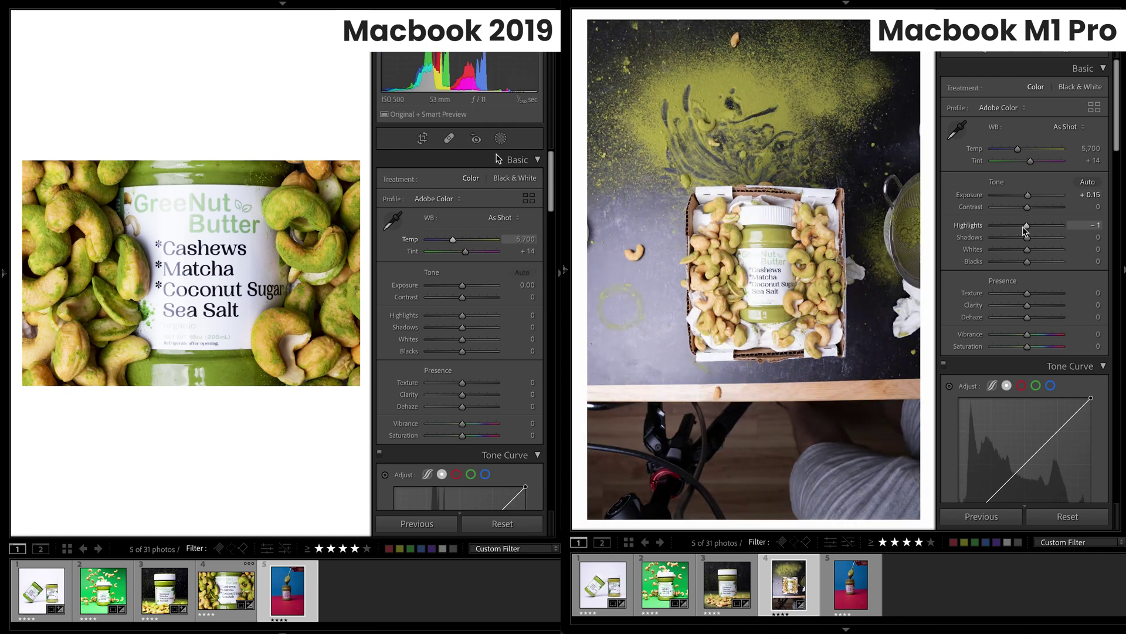
{"action": "key", "text": "r"}
- Open the blue-and-red spoon photo for cropping in both windows and set the aspect ratio to 1 x 1
{"action": "left_click", "coordinate": [423, 137]}
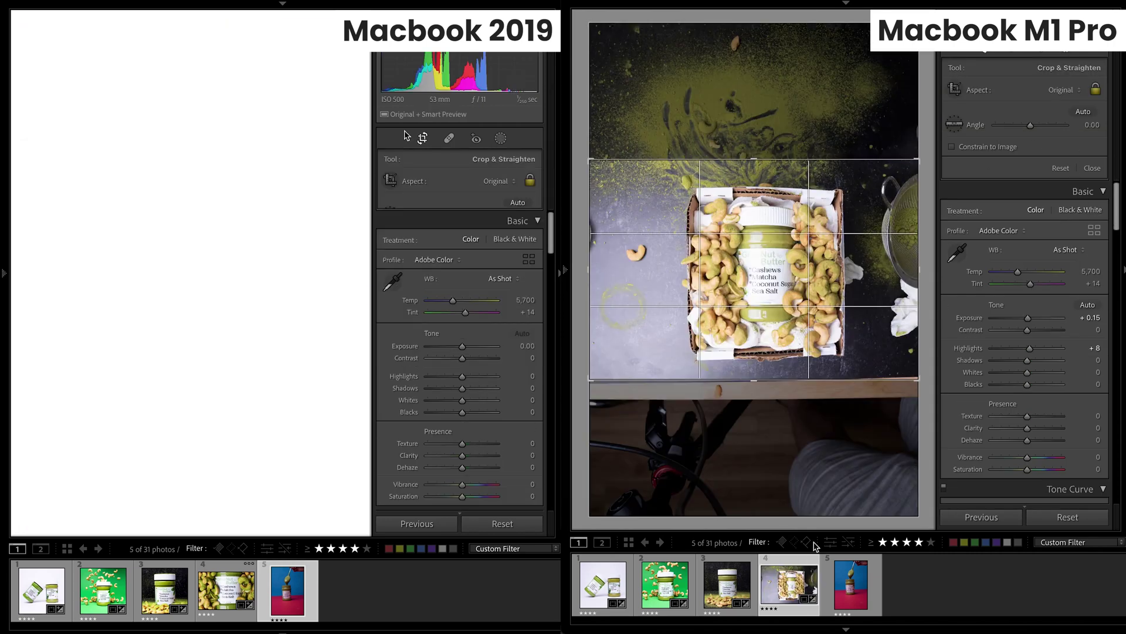
{"action": "left_click", "coordinate": [851, 583]}
{"action": "left_click", "coordinate": [501, 180]}
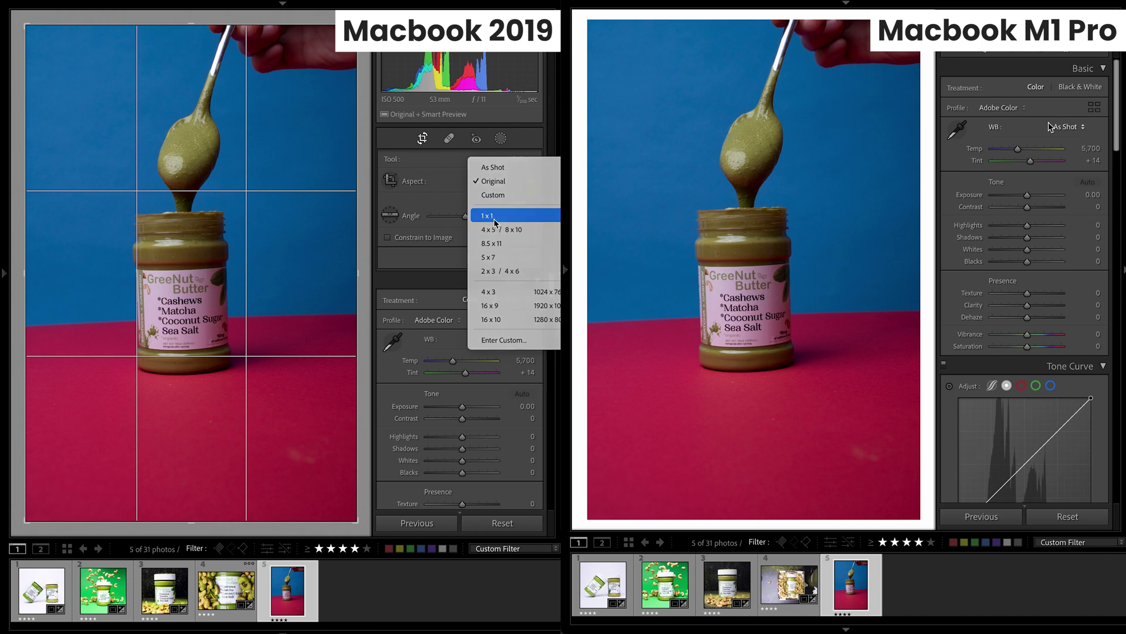
{"action": "left_click", "coordinate": [494, 221]}
{"action": "key", "text": "r"}
{"action": "left_click", "coordinate": [1065, 91]}
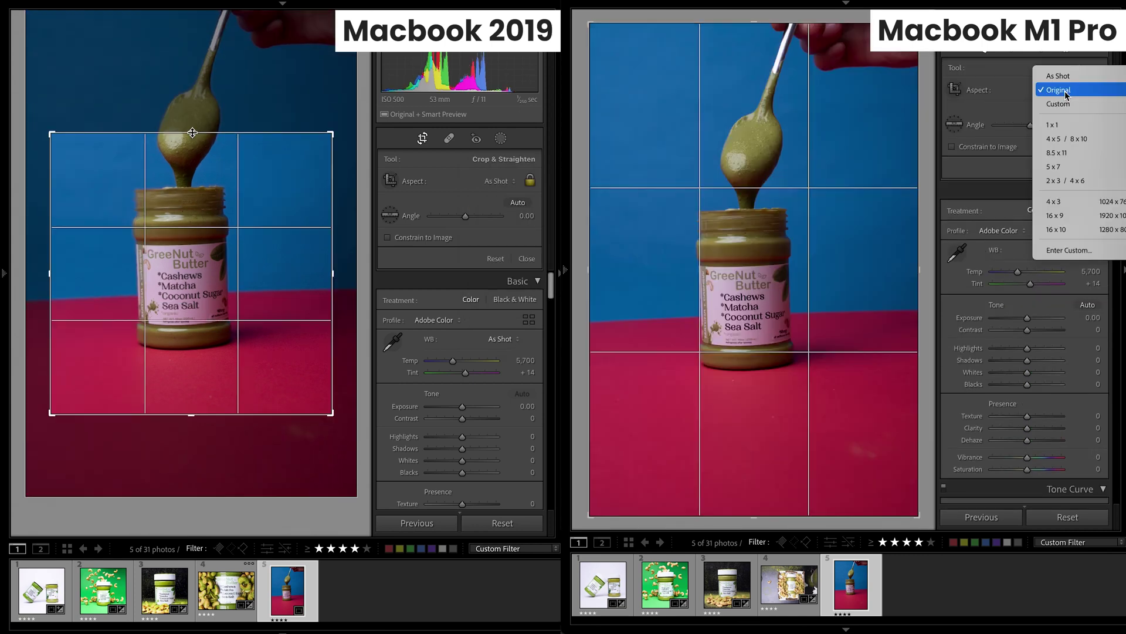
{"action": "left_click", "coordinate": [1062, 122]}
- Frame the open jar within the square crops, apply them, and raise the M1 Pro photo's Exposure
{"action": "left_click_drag", "start_coordinate": [212, 81], "coordinate": [212, 90]}
{"action": "left_click_drag", "start_coordinate": [756, 151], "coordinate": [760, 148]}
{"action": "mouse_move", "coordinate": [204, 274]}
{"action": "left_mouse_down"}
{"action": "mouse_move", "coordinate": [224, 278]}
{"action": "mouse_move", "coordinate": [219, 287]}
{"action": "left_mouse_up"}
{"action": "key", "text": "Return"}
{"action": "left_click_drag", "start_coordinate": [1029, 196], "coordinate": [1042, 197]}
{"action": "left_click_drag", "start_coordinate": [219, 287], "coordinate": [220, 287]}
{"action": "key", "text": "Return"}
- Adjust the Exposure, Highlights and Blacks of the blue-and-red jar photo and finish refining its square crop
{"action": "left_click_drag", "start_coordinate": [1019, 264], "coordinate": [993, 270]}
{"action": "left_click_drag", "start_coordinate": [1042, 195], "coordinate": [1034, 219]}
{"action": "key", "text": "r"}
{"action": "left_click_drag", "start_coordinate": [195, 426], "coordinate": [194, 407]}
{"action": "left_click_drag", "start_coordinate": [1027, 225], "coordinate": [1020, 225]}
{"action": "key", "text": "Return"}
{"action": "scroll", "coordinate": [1044, 247], "scroll_direction": "down", "scroll_amount": 10}
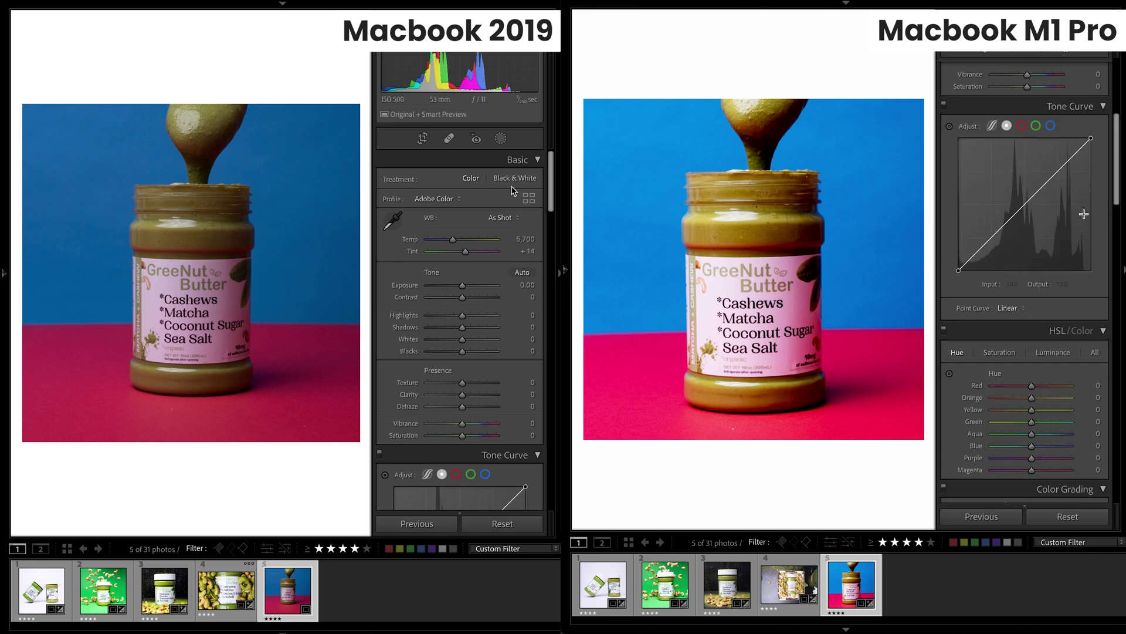
{"action": "left_click_drag", "start_coordinate": [462, 285], "coordinate": [459, 292]}
{"action": "scroll", "coordinate": [1058, 263], "scroll_direction": "up", "scroll_amount": 4}
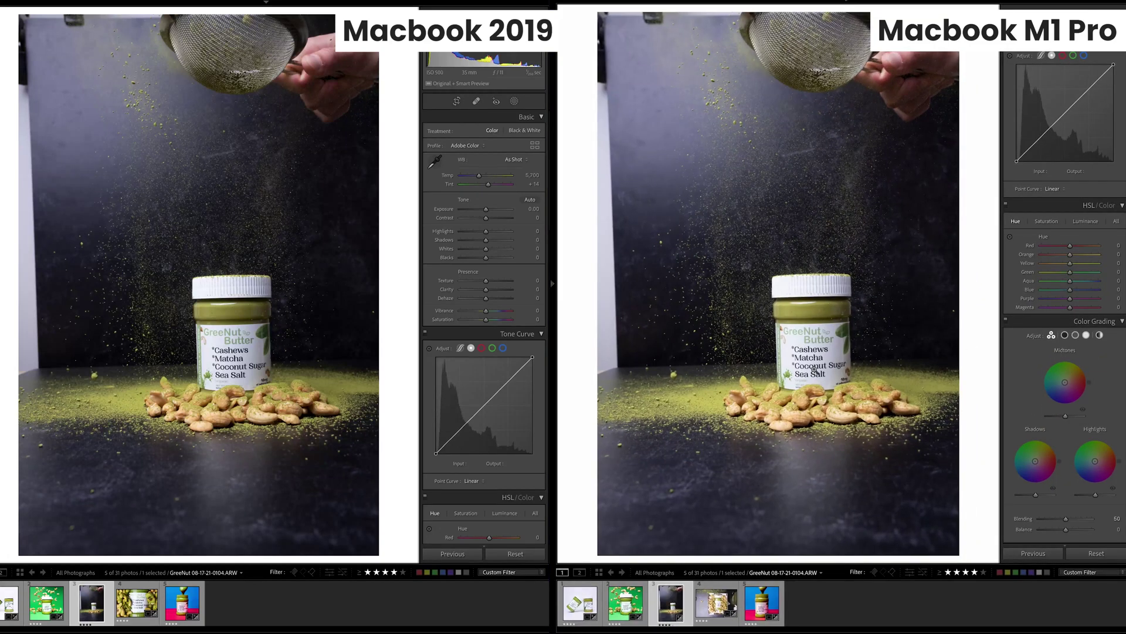
- Open the matcha-dusted jar photo for cropping in both windows, set the aspect ratio to 1 x 1, and straighten the Macbook 2019 photo
{"action": "key", "text": "r"}
{"action": "left_click", "coordinate": [518, 134]}
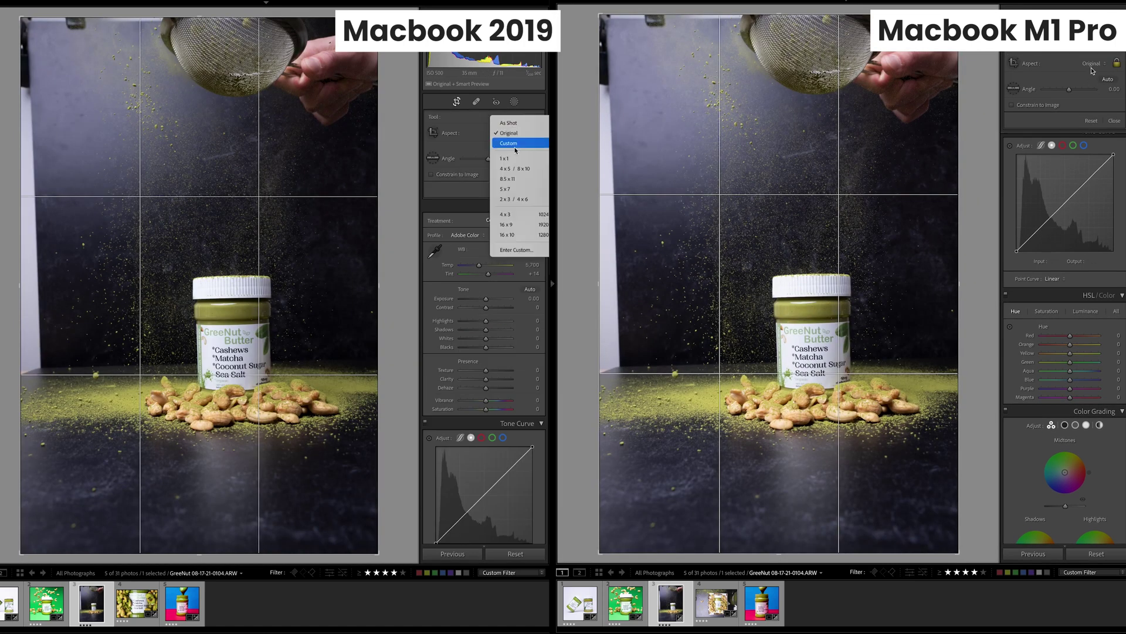
{"action": "left_click", "coordinate": [505, 159]}
{"action": "left_click", "coordinate": [1092, 65]}
{"action": "left_click_drag", "start_coordinate": [281, 102], "coordinate": [299, 92]}
{"action": "left_click", "coordinate": [1091, 89]}
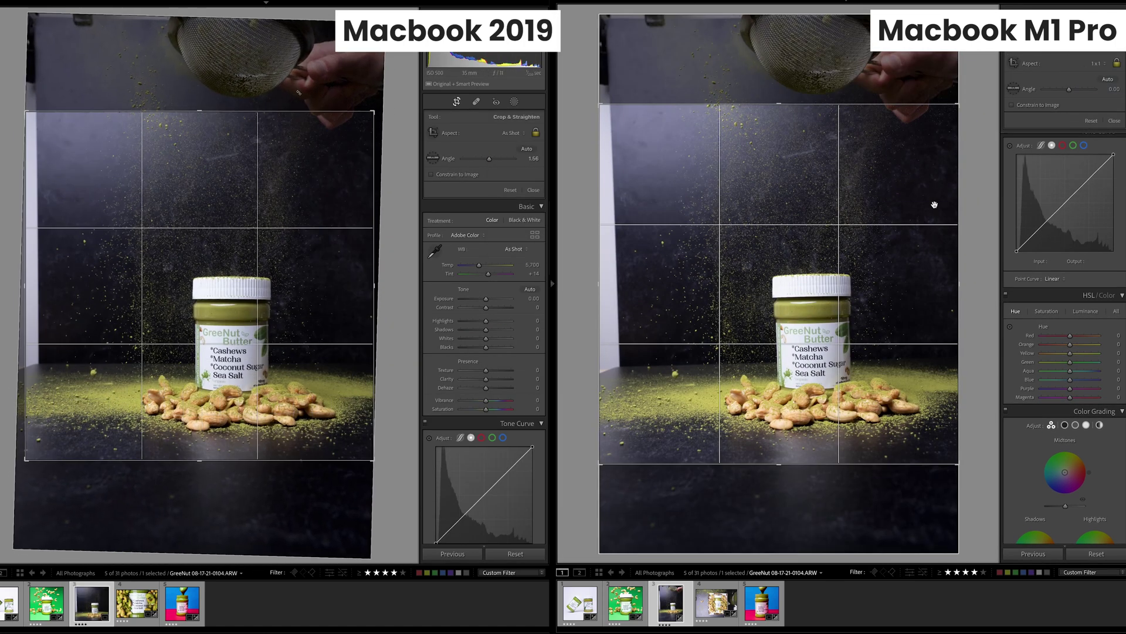
- Tighten the square crops around the matcha-dusted jar and cashews, apply them, and set the Macbook 2019 photo's Blacks to -36
{"action": "left_click_drag", "start_coordinate": [216, 110], "coordinate": [216, 168]}
{"action": "left_click_drag", "start_coordinate": [811, 104], "coordinate": [815, 176]}
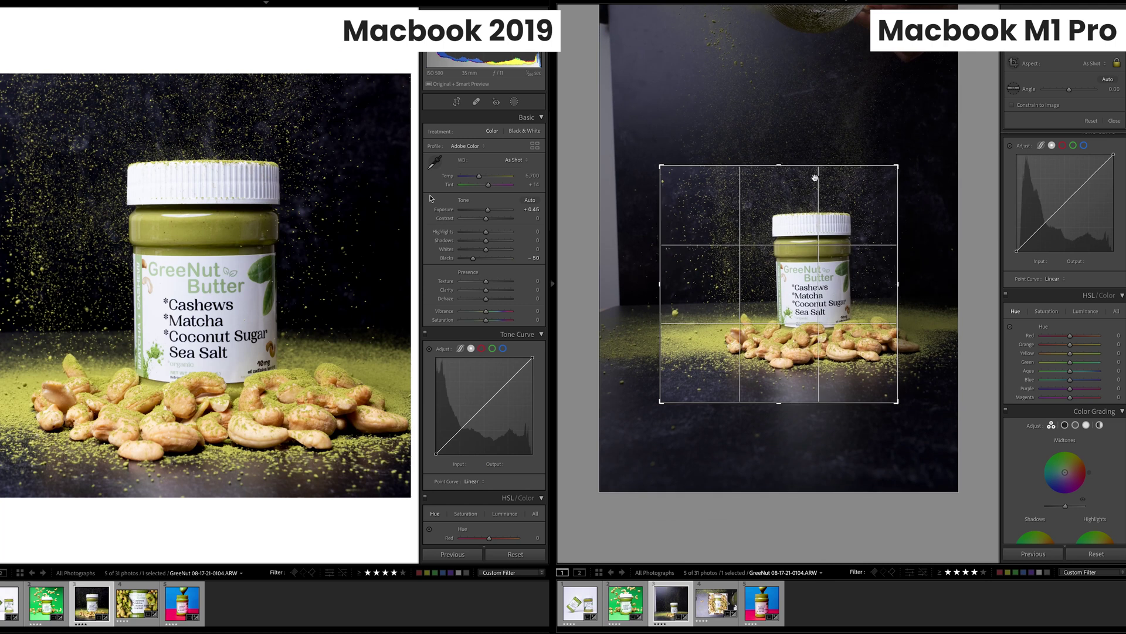
{"action": "left_click_drag", "start_coordinate": [830, 230], "coordinate": [803, 228]}
{"action": "mouse_move", "coordinate": [474, 258]}
{"action": "left_mouse_down"}
{"action": "mouse_move", "coordinate": [502, 259]}
{"action": "mouse_move", "coordinate": [476, 260]}
{"action": "left_mouse_up"}
{"action": "key", "text": "Return"}
- Set Exposure to +0.65 and Blacks to -73 on the M1 Pro's dusted jar photo, and Exposure to +0.55 on the Macbook 2019
{"action": "scroll", "coordinate": [1076, 175], "scroll_direction": "up", "scroll_amount": 5}
{"action": "scroll", "coordinate": [1078, 148], "scroll_direction": "down", "scroll_amount": 1}
{"action": "left_click_drag", "start_coordinate": [1067, 142], "coordinate": [1070, 142]}
{"action": "left_click_drag", "start_coordinate": [496, 211], "coordinate": [478, 211]}
{"action": "left_click_drag", "start_coordinate": [1068, 191], "coordinate": [1056, 191]}
{"action": "left_click_drag", "start_coordinate": [478, 211], "coordinate": [481, 212]}
{"action": "left_click_drag", "start_coordinate": [1056, 191], "coordinate": [1048, 191]}
{"action": "left_click_drag", "start_coordinate": [480, 211], "coordinate": [487, 211]}
{"action": "left_click_drag", "start_coordinate": [1048, 191], "coordinate": [1053, 191]}
{"action": "left_click_drag", "start_coordinate": [487, 211], "coordinate": [493, 211]}
{"action": "left_click_drag", "start_coordinate": [1053, 191], "coordinate": [1048, 191]}
{"action": "left_click_drag", "start_coordinate": [493, 211], "coordinate": [489, 212]}
- Shape the dusted jar photo's tone curve in both windows with a raised highlight point and an adjusted shadow point
{"action": "left_click_drag", "start_coordinate": [1083, 311], "coordinate": [1087, 313]}
{"action": "scroll", "coordinate": [484, 459], "scroll_direction": "down", "scroll_amount": 1}
{"action": "left_click_drag", "start_coordinate": [1040, 368], "coordinate": [1040, 367]}
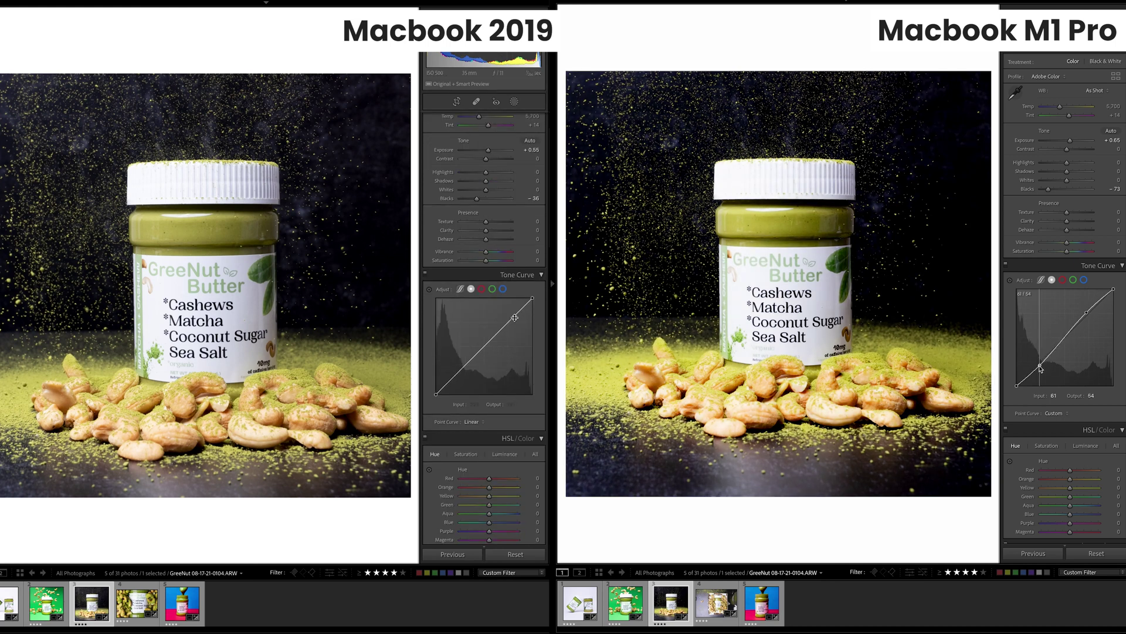
{"action": "left_click_drag", "start_coordinate": [511, 312], "coordinate": [511, 315]}
{"action": "key", "text": "shift+w"}
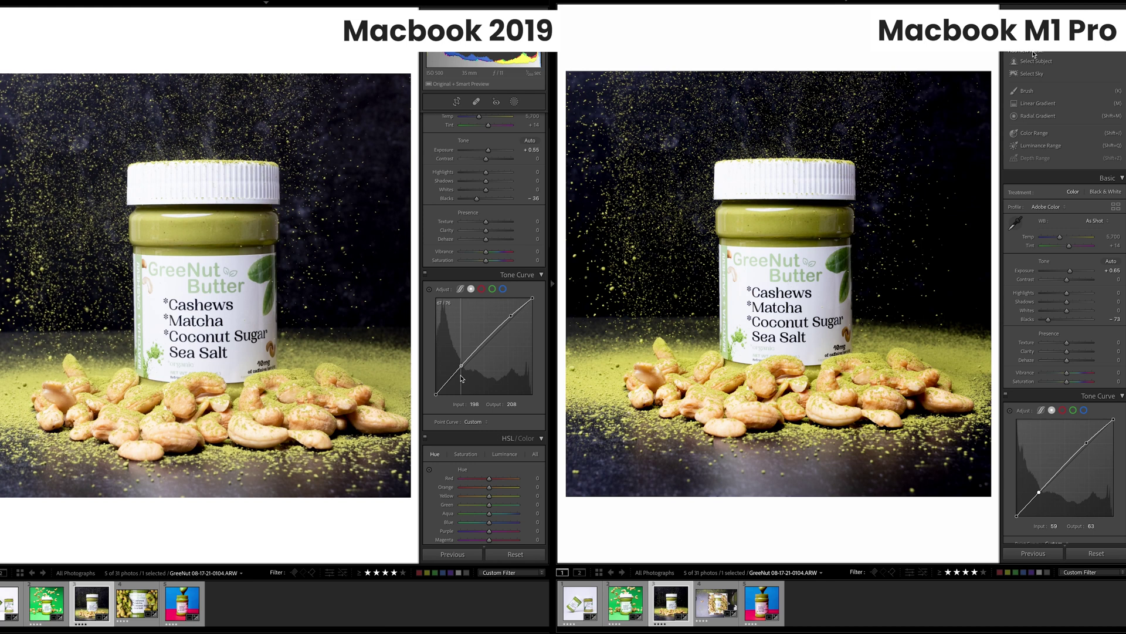
{"action": "left_click_drag", "start_coordinate": [462, 367], "coordinate": [462, 378]}
- Add a radial gradient mask centred on the jar's label in the M1 Pro's dusted jar photo
{"action": "left_click", "coordinate": [1037, 117]}
{"action": "scroll", "coordinate": [460, 375], "scroll_direction": "down", "scroll_amount": 4}
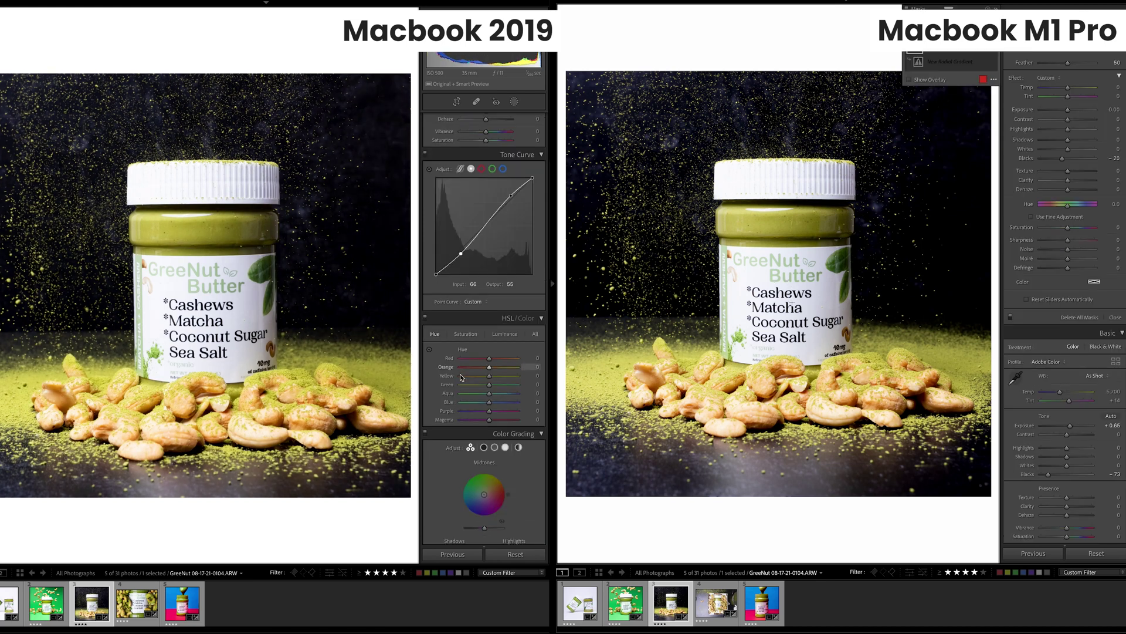
{"action": "left_click_drag", "start_coordinate": [777, 280], "coordinate": [925, 428]}
{"action": "scroll", "coordinate": [437, 179], "scroll_direction": "up", "scroll_amount": 5}
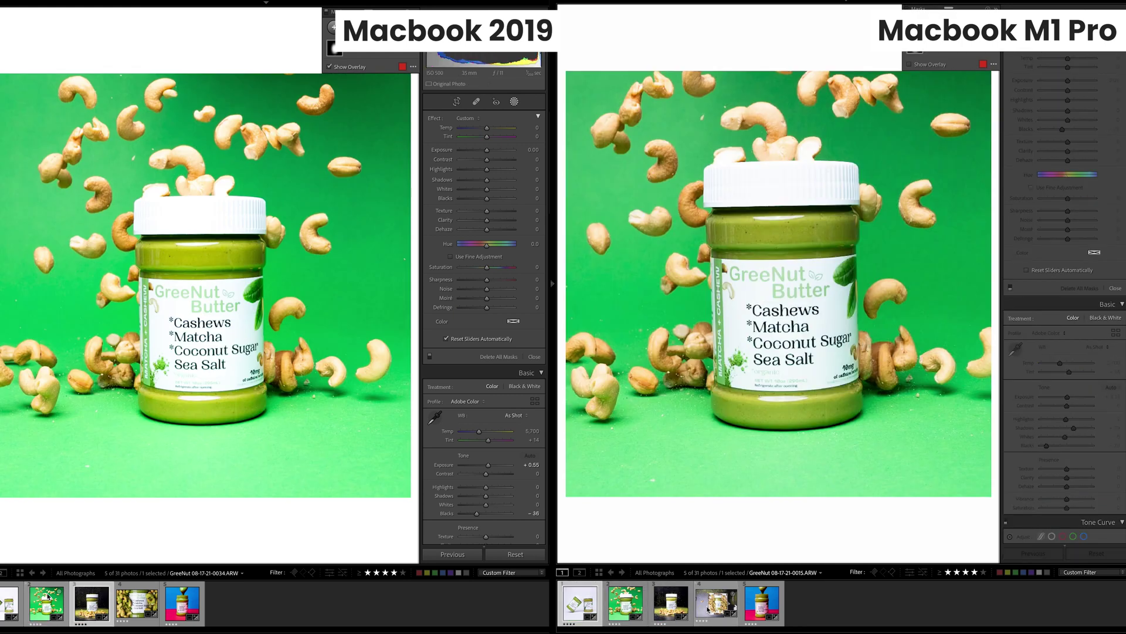
- Flip back and forth through the edited product photos in both windows to compare how quickly they load
{"action": "key", "text": "Right"}
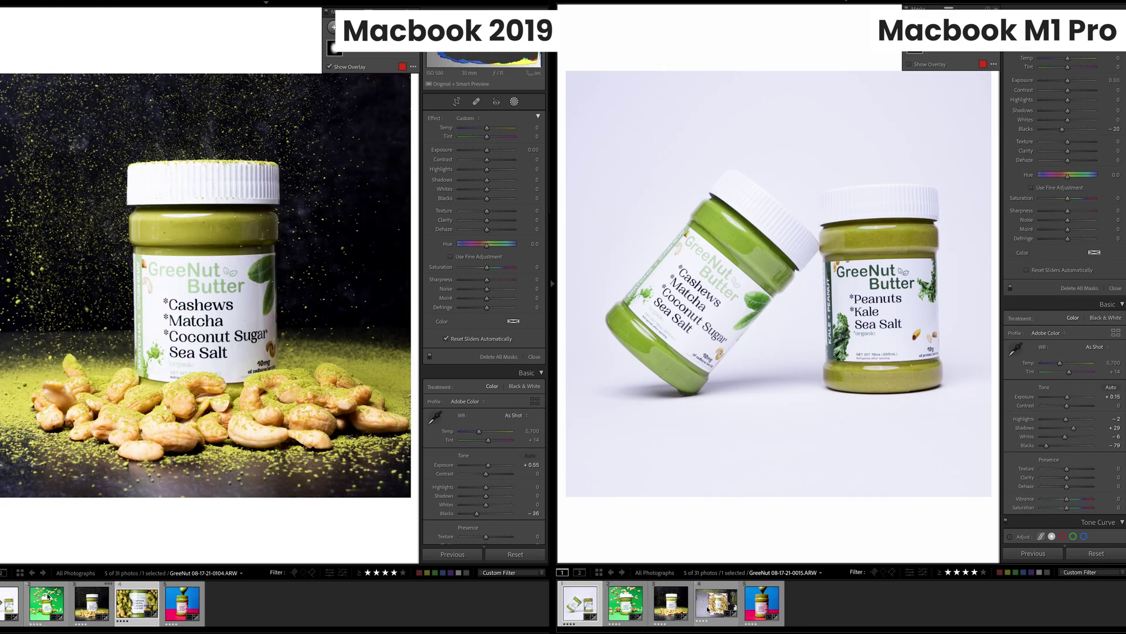
{"action": "key", "text": "Right"}
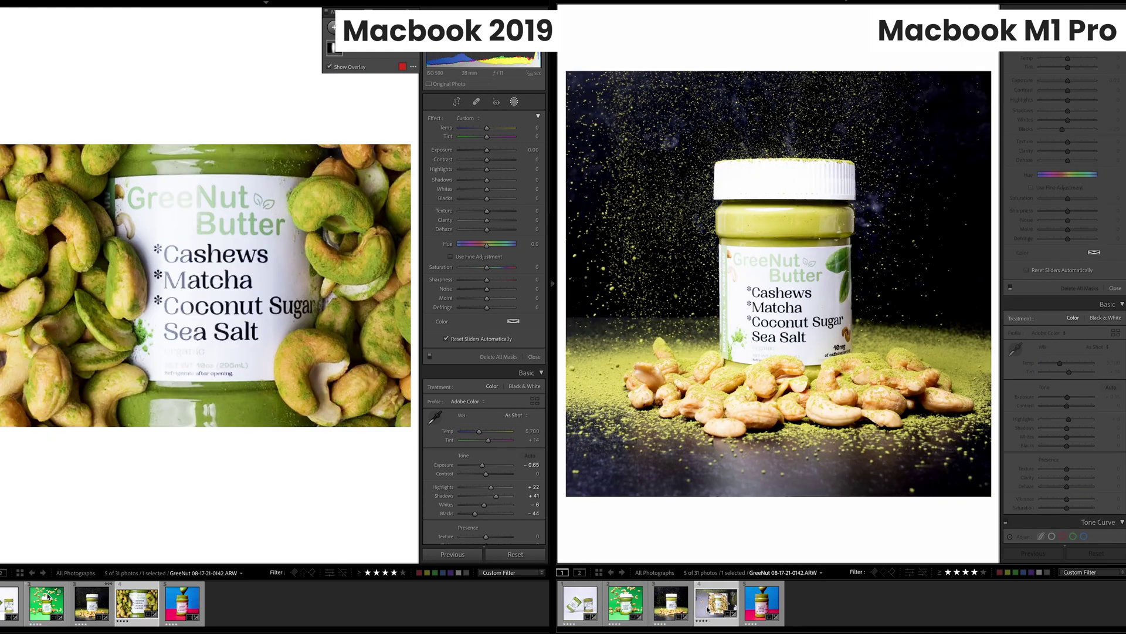
{"action": "key", "text": "Left"}
{"action": "key", "text": "Left"}
{"action": "key", "text": "Left"}
{"action": "key", "text": "Left"}
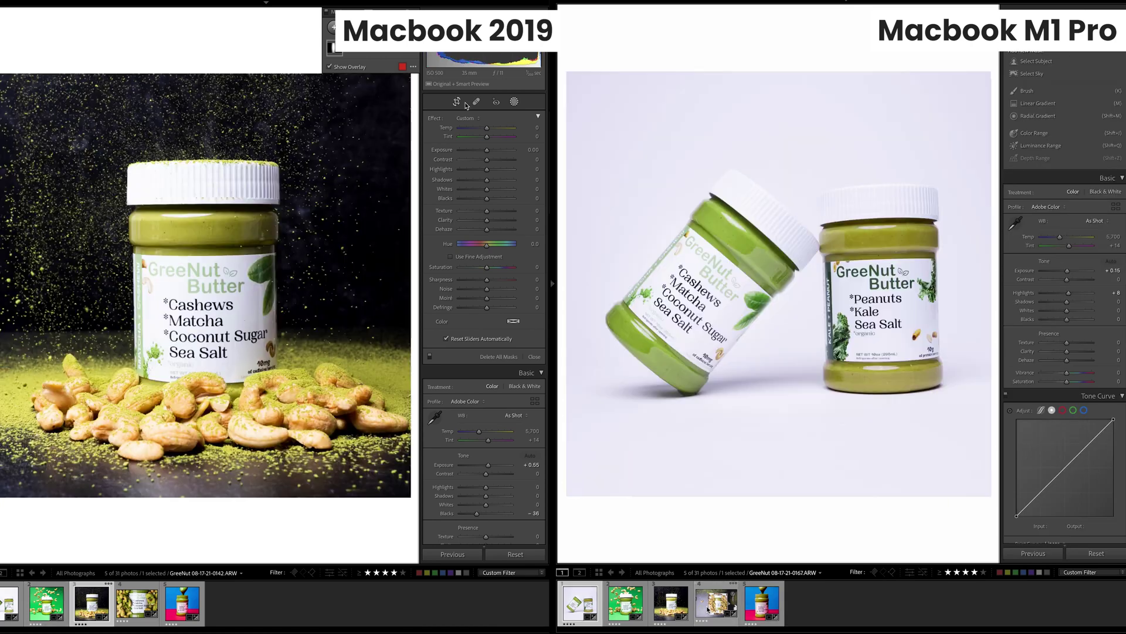